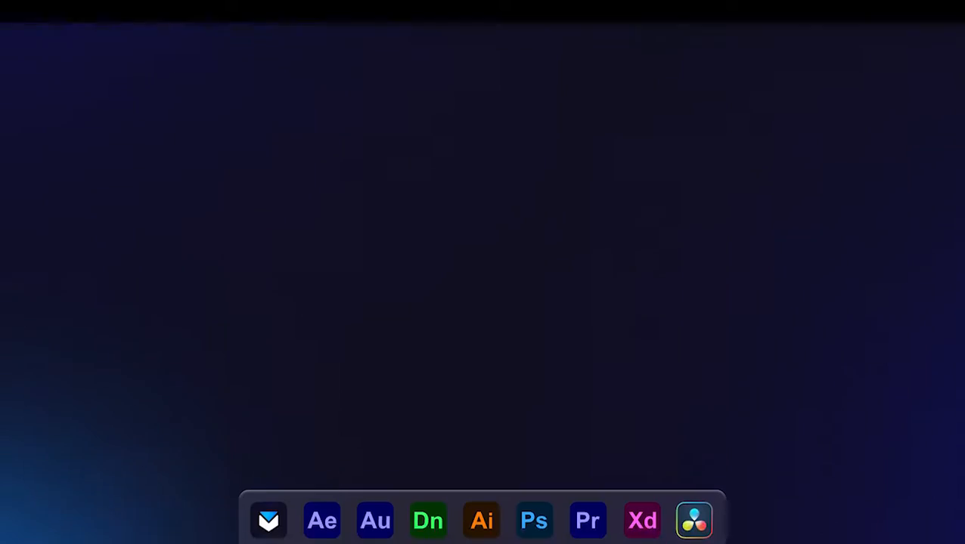
Open Photoshop and create a new 1920 x 1080 px RGB document with a white background and 72 pixels/inch resolution.
click(537, 486)
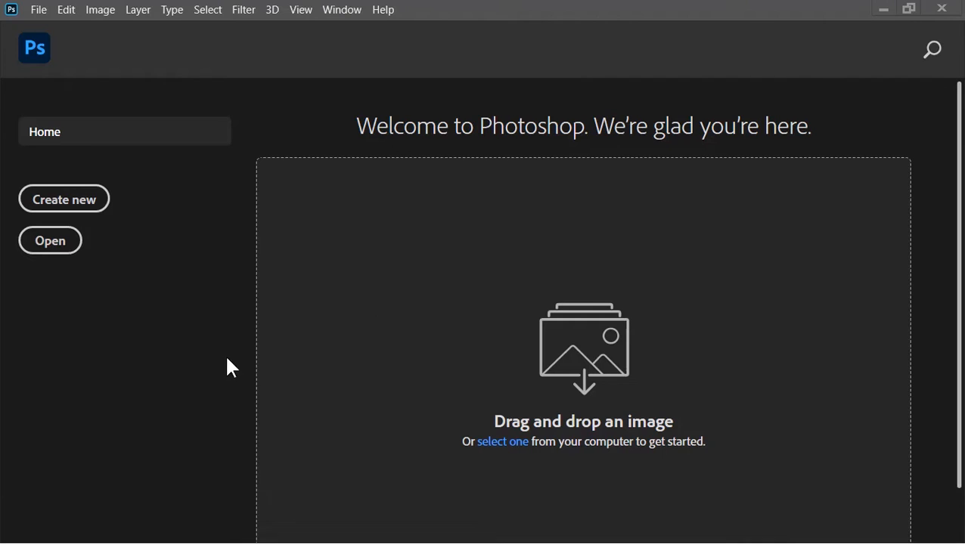
click(77, 203)
click(730, 174)
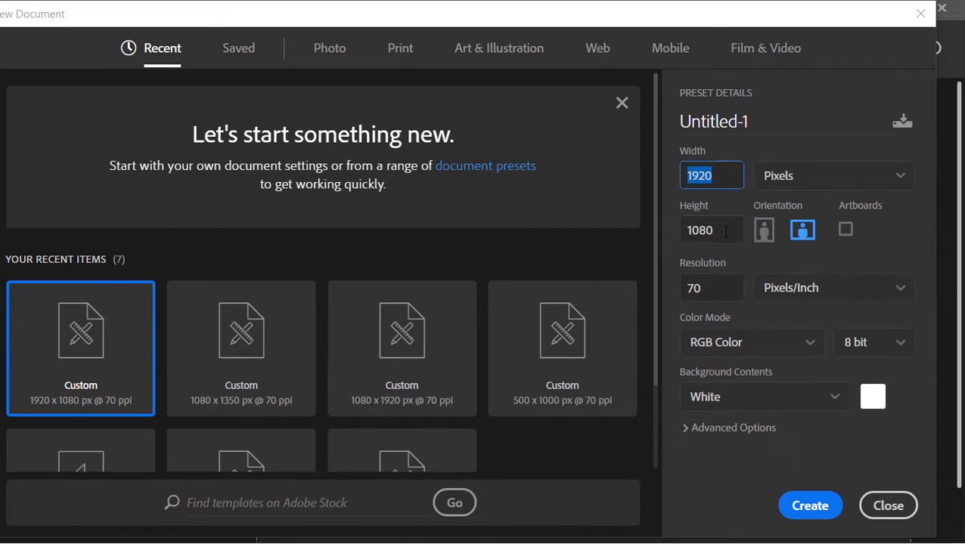
double_click(713, 288)
text(72)
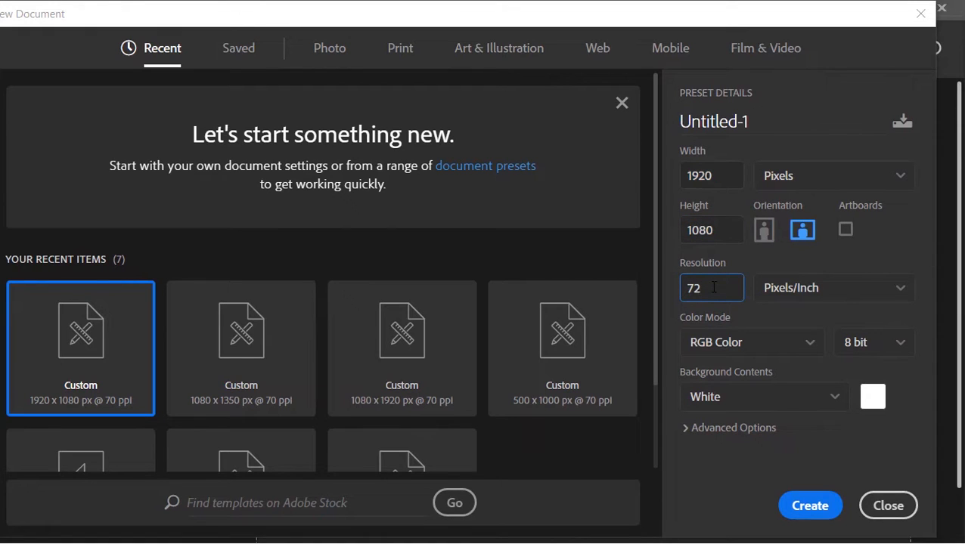
click(810, 505)
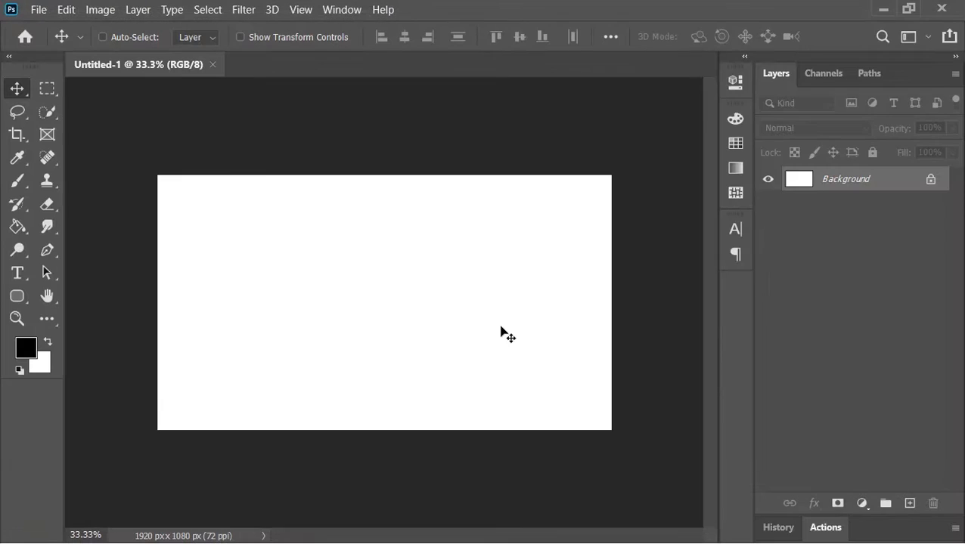
Fill the white Background layer with black using the Paint Bucket tool.
click(16, 229)
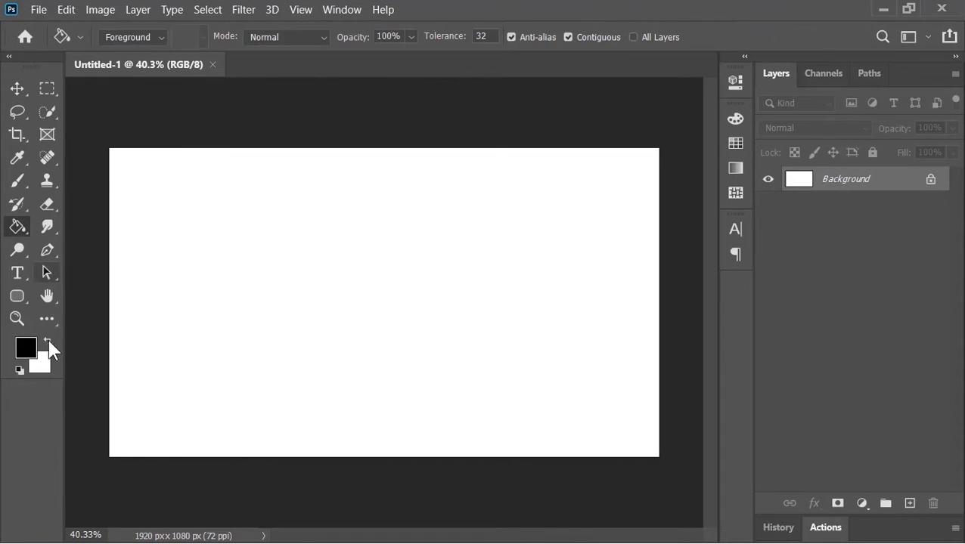
click(257, 325)
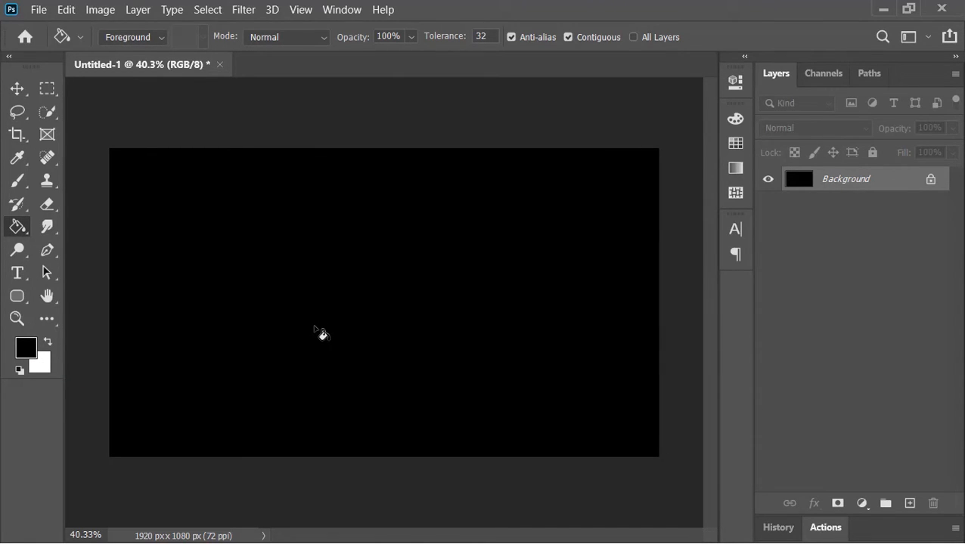
key(v)
Place the Star image from the Assets folder into the document as a full-canvas layer.
key(alt+Tab)
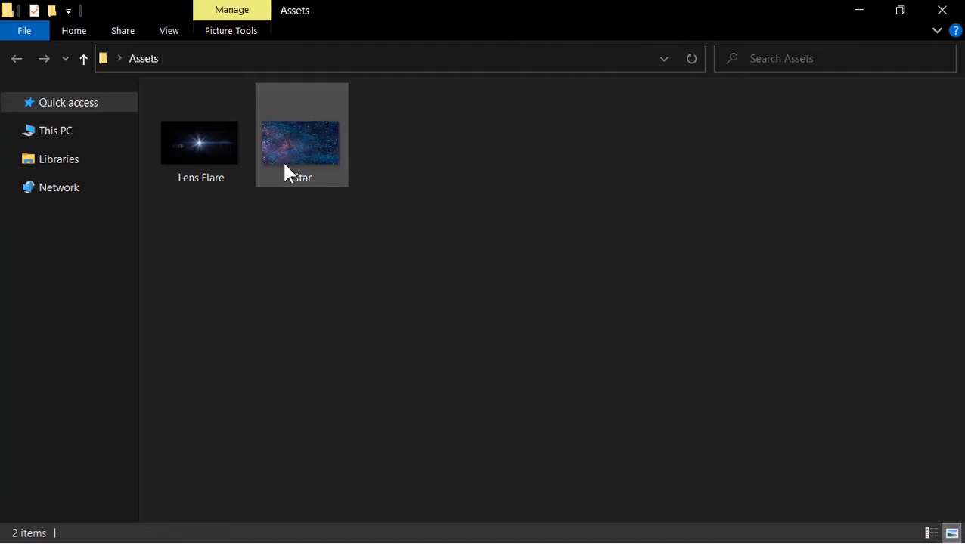
drag(284, 163, 614, 146)
key(alt+Tab)
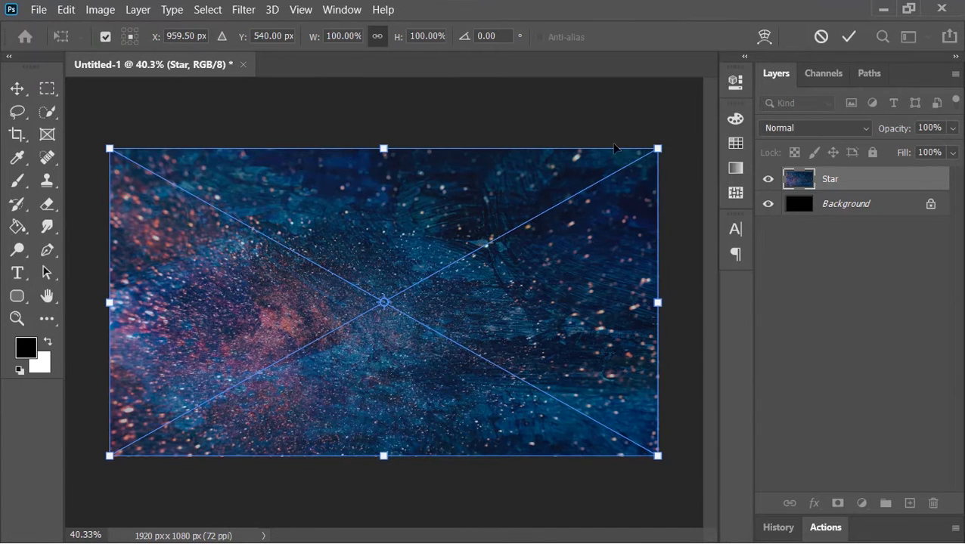
click(849, 36)
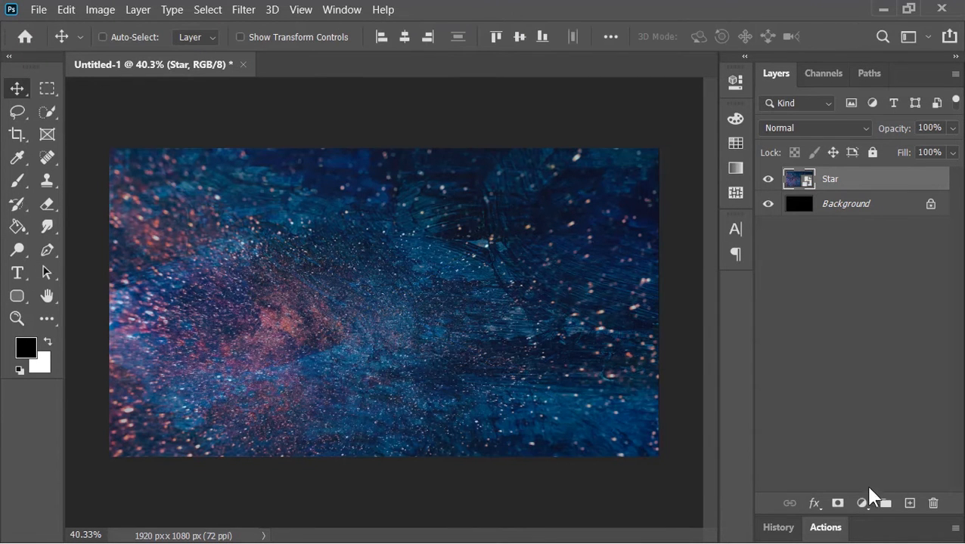
Add a Curves adjustment above the Star layer, lowering the white point to about half and pulling the midtones down to darken the image.
click(863, 500)
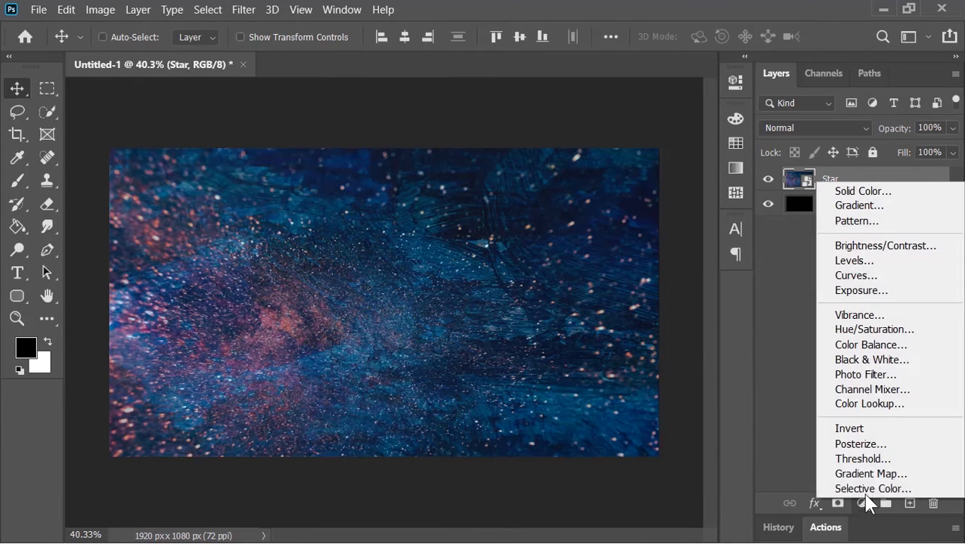
click(858, 275)
drag(687, 186, 687, 260)
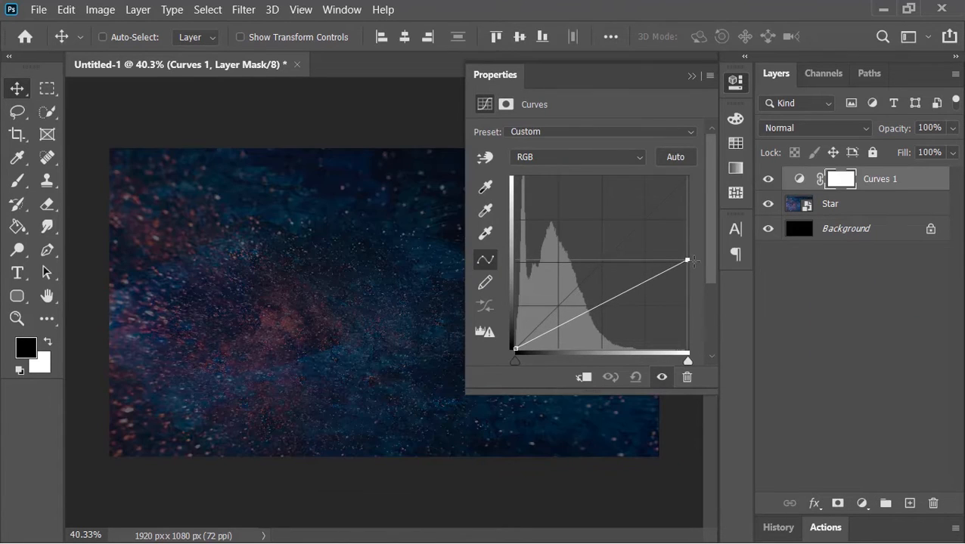
drag(592, 308, 592, 330)
click(542, 256)
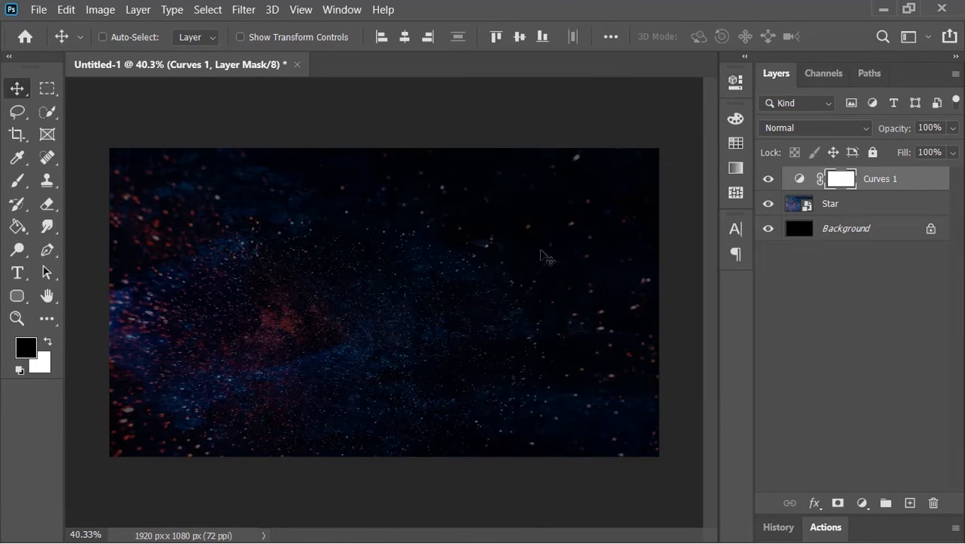
Add a Hue/Saturation adjustment layer with Colorize enabled, saturation 65 and a teal hue to tint the star background.
click(861, 503)
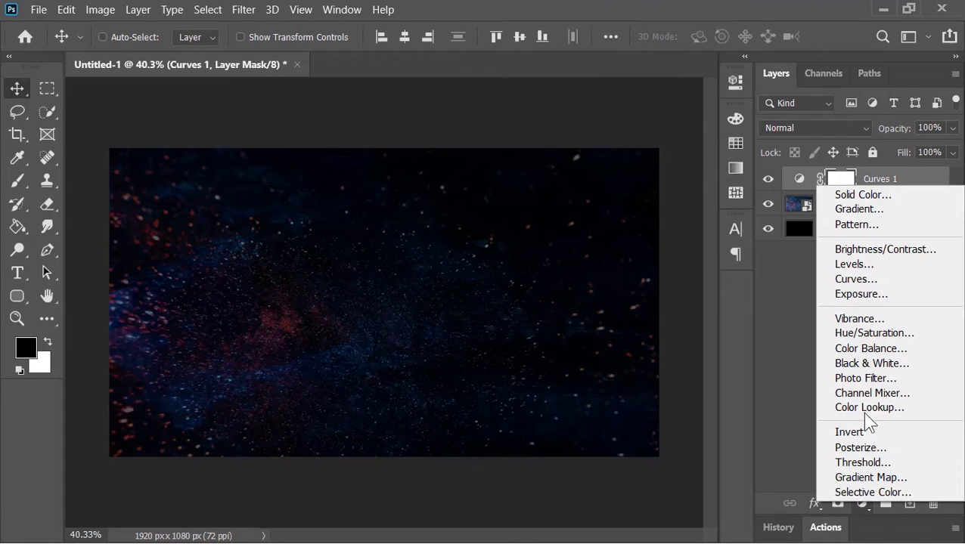
click(869, 340)
click(594, 294)
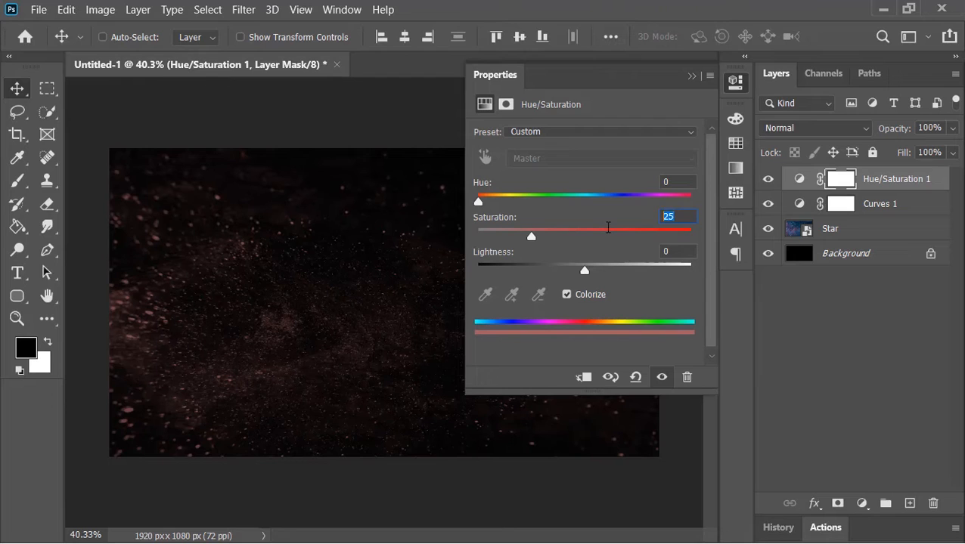
text(65)
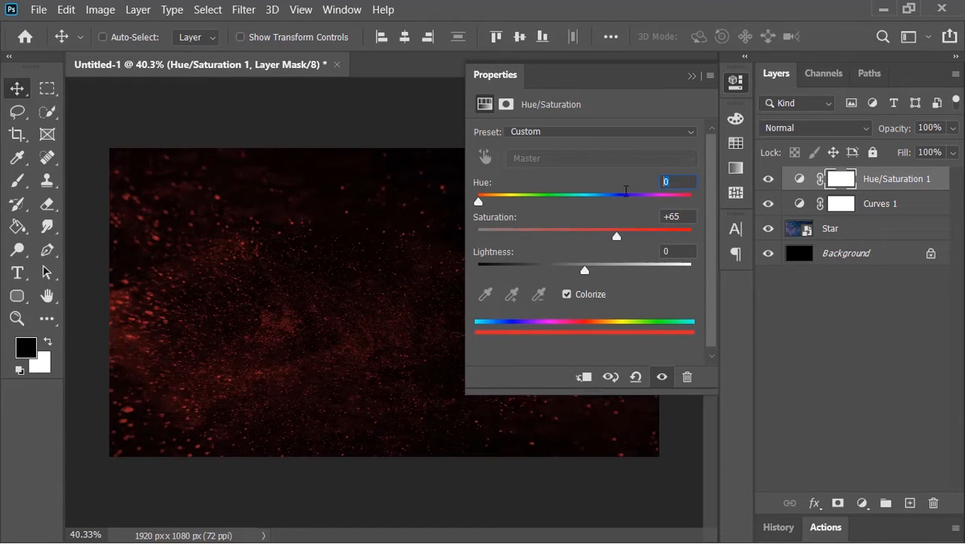
text(80)
click(690, 76)
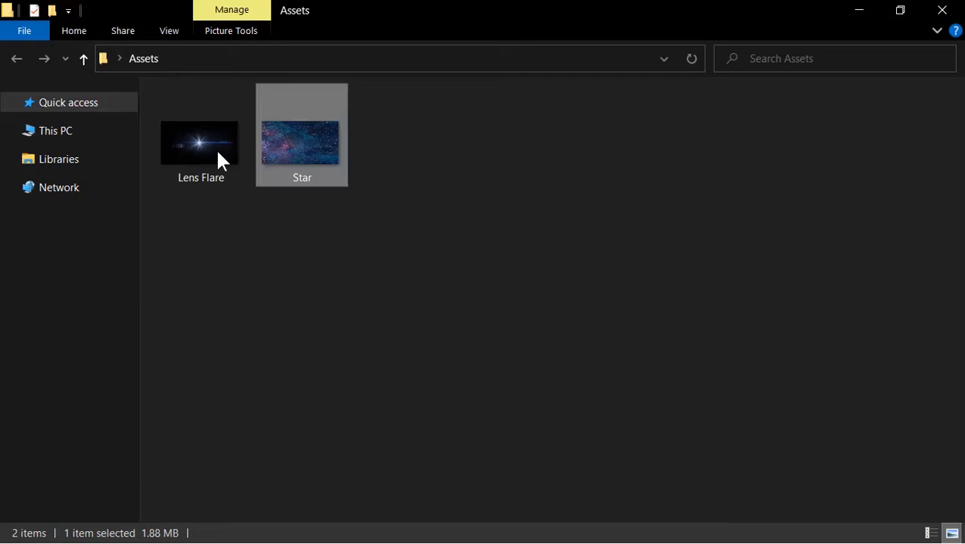
Place the Lens Flare image from the Assets folder as the topmost layer and set its blend mode to Screen.
drag(218, 160, 446, 301)
click(848, 37)
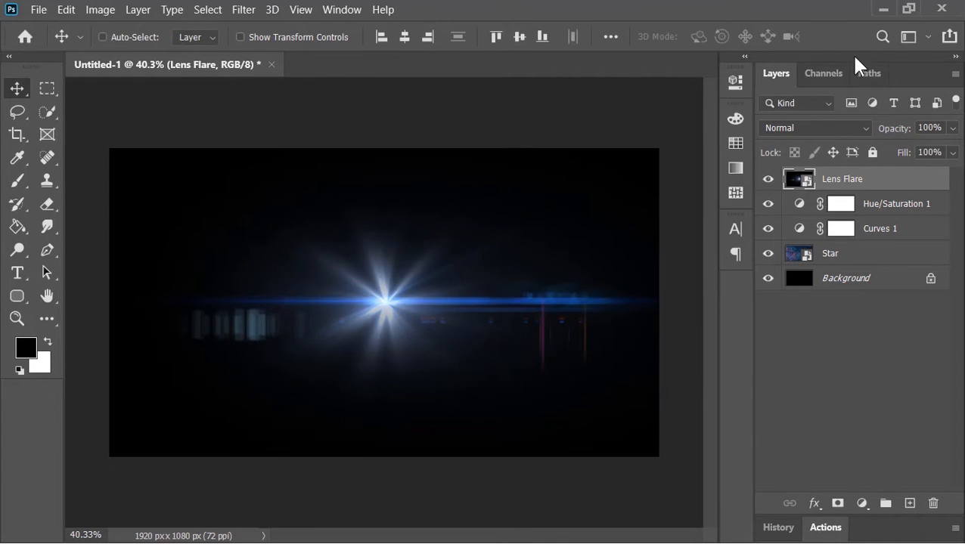
click(824, 121)
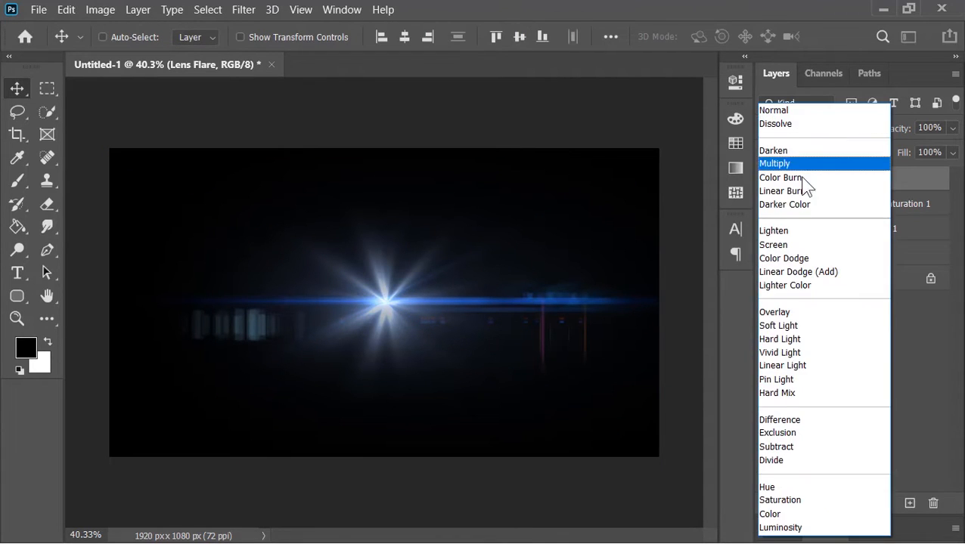
click(786, 244)
Apply Hue/Saturation to the Lens Flare layer with Colorize enabled, hue 175 and saturation 55.
key(ctrl+u)
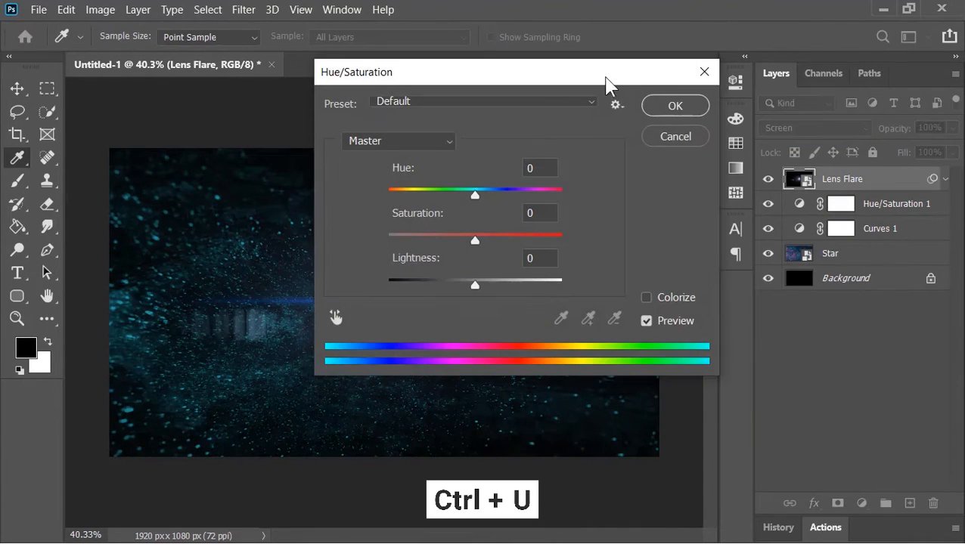
drag(607, 73, 847, 14)
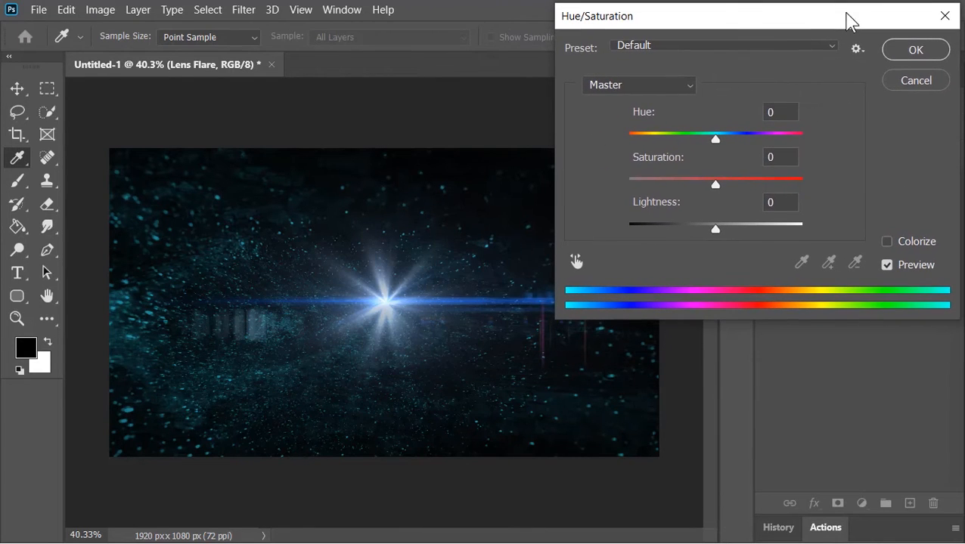
click(885, 242)
text(55)
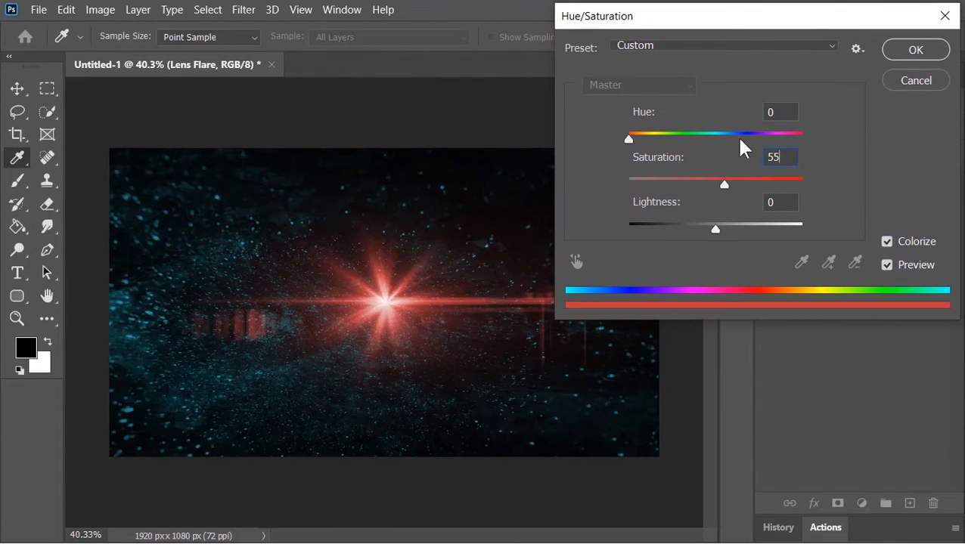
text(175)
click(916, 49)
click(945, 179)
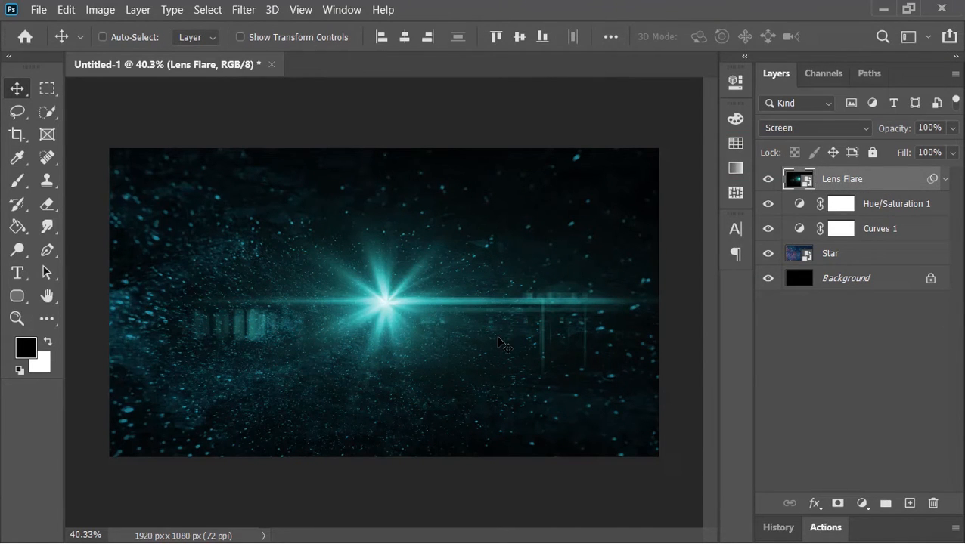
Add the black title INDEPENDENCE DAY in AlternateGotNo2D Regular at 185.73 pt and center it just above the flare's horizontal streak.
click(17, 274)
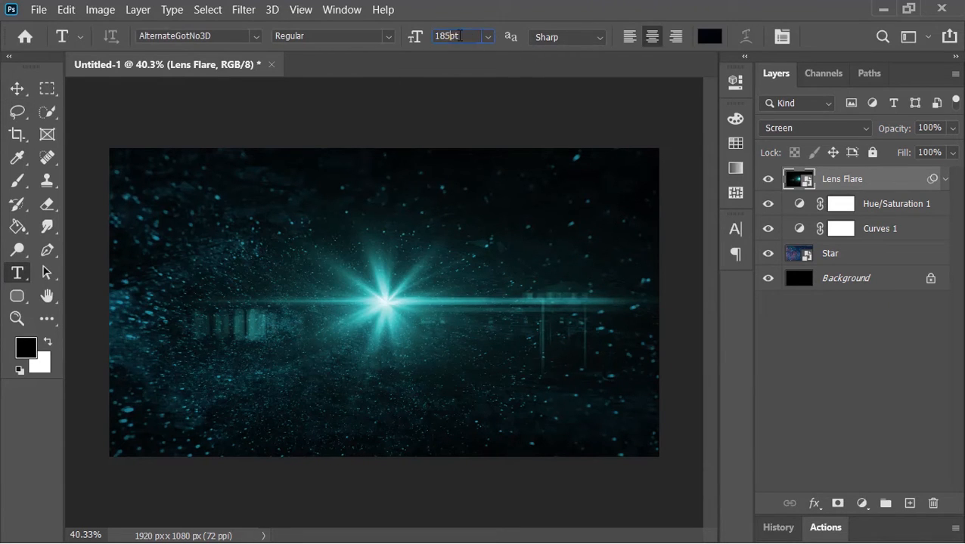
click(316, 293)
text(INDEPENDENCE DAY)
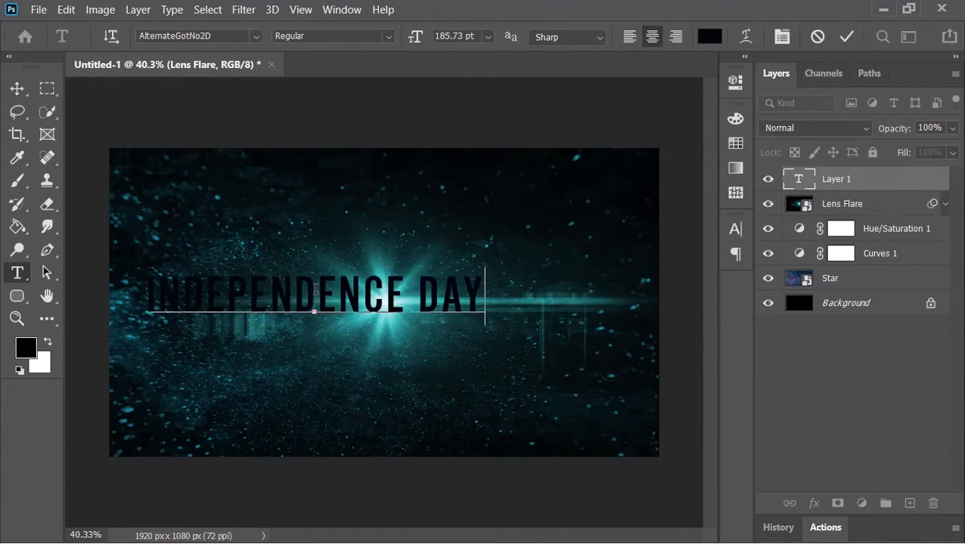
click(846, 36)
click(17, 89)
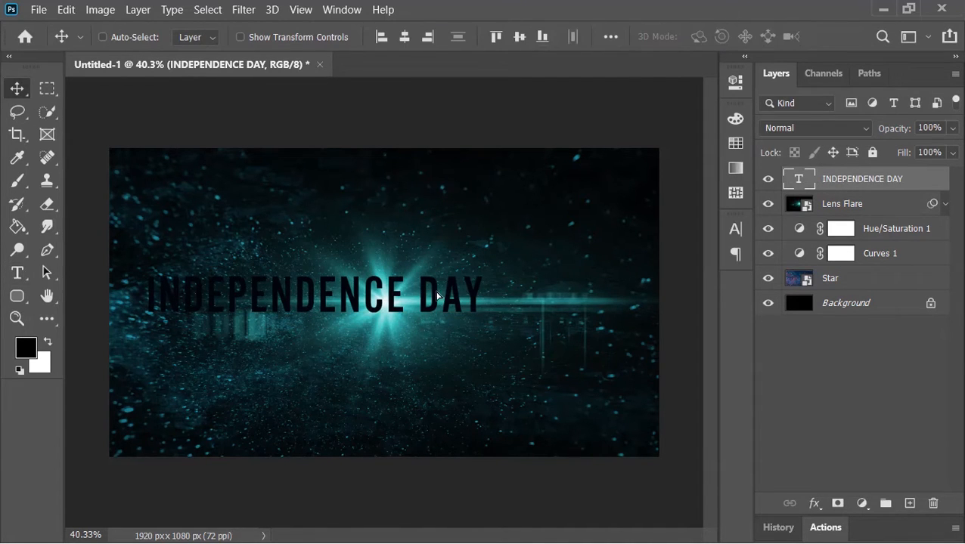
drag(430, 298, 499, 282)
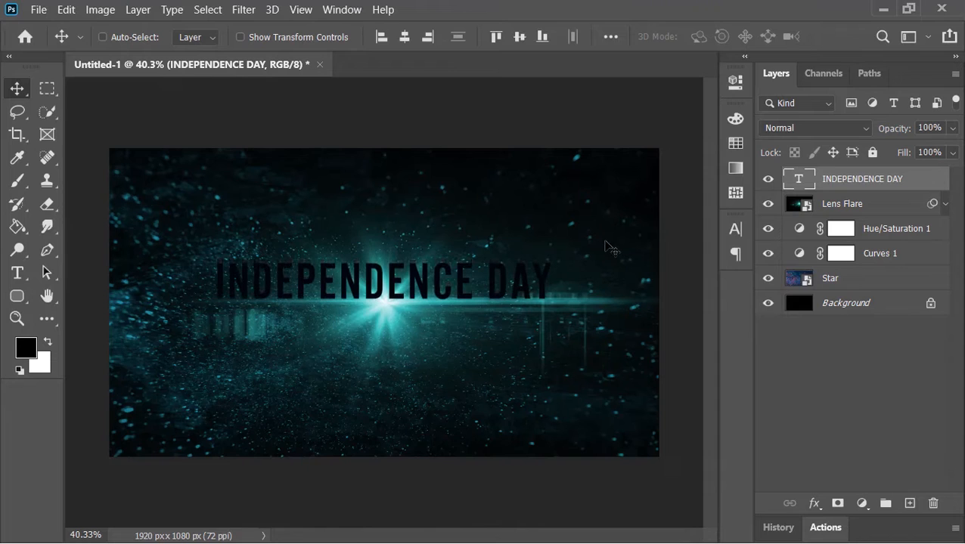
Convert the INDEPENDENCE DAY text layer to a smart object and duplicate it.
right_click(860, 179)
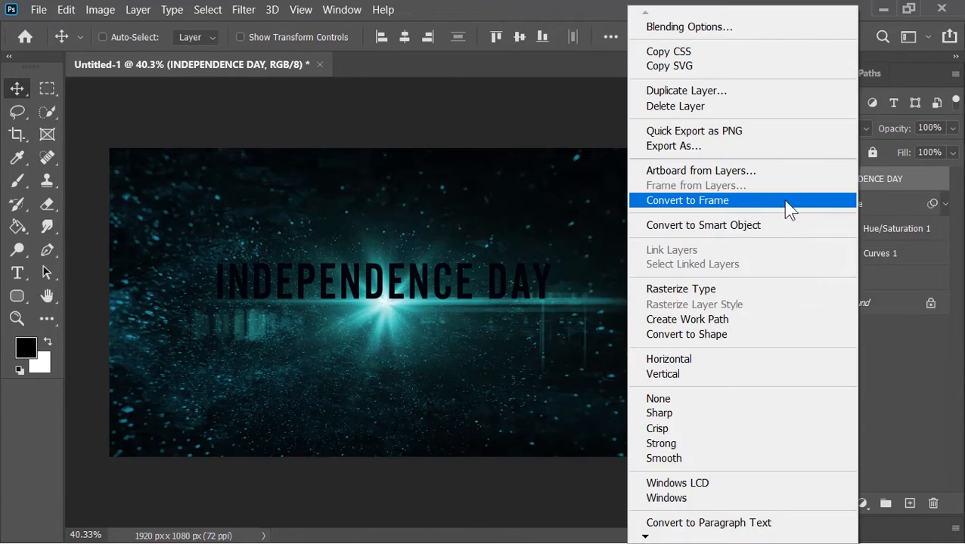
click(786, 227)
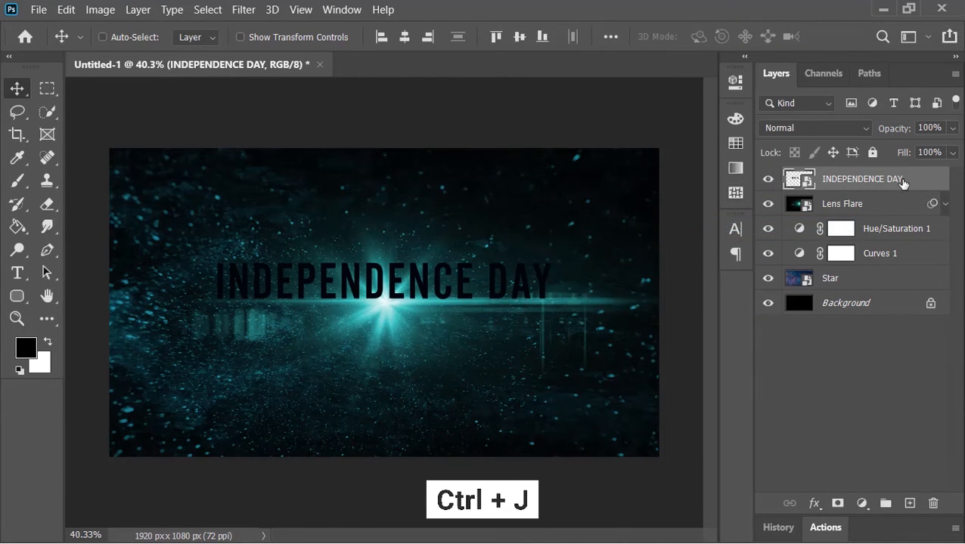
key(ctrl+j)
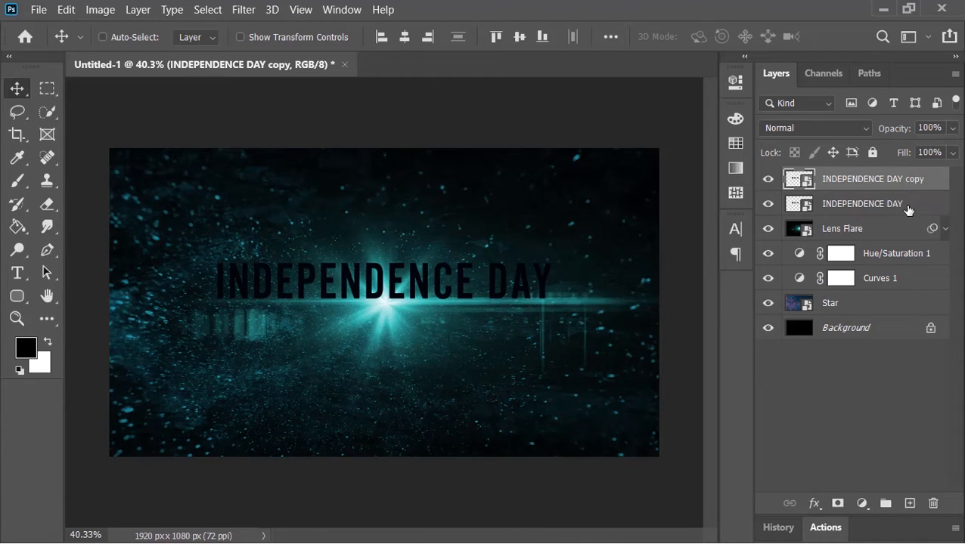
Give the original INDEPENDENCE DAY layer beneath the copy a cyan Color Overlay of #28ffef and collapse its effects list.
click(913, 204)
right_click(912, 206)
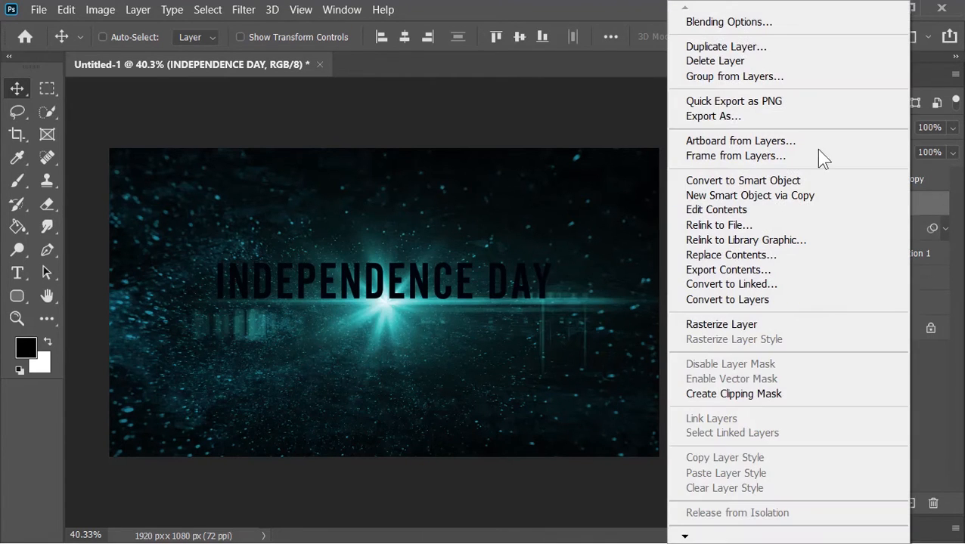
click(734, 24)
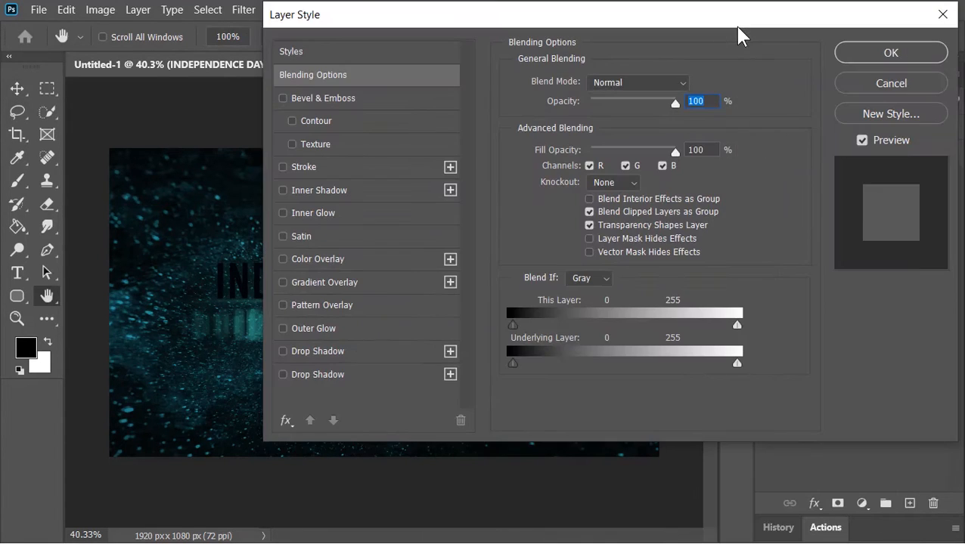
click(350, 255)
click(692, 85)
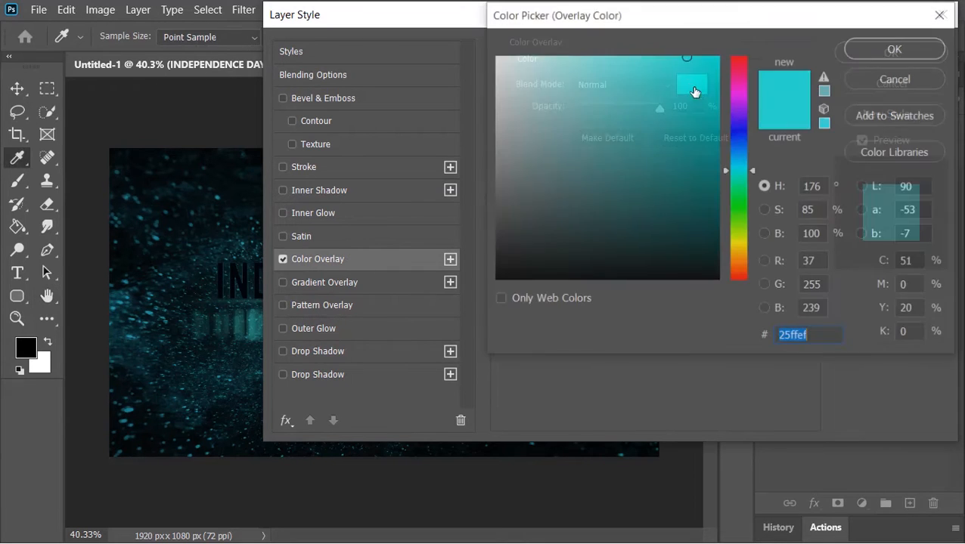
click(687, 57)
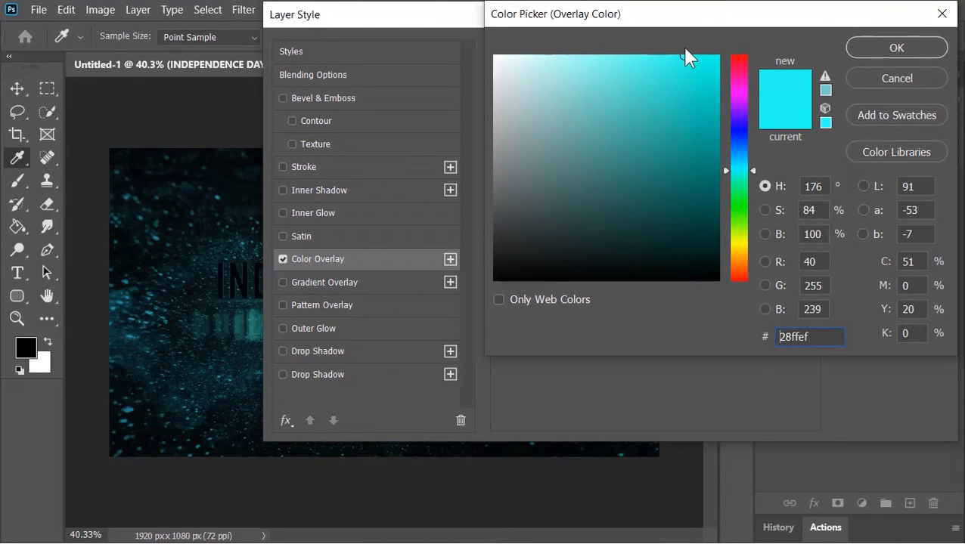
click(879, 50)
click(878, 49)
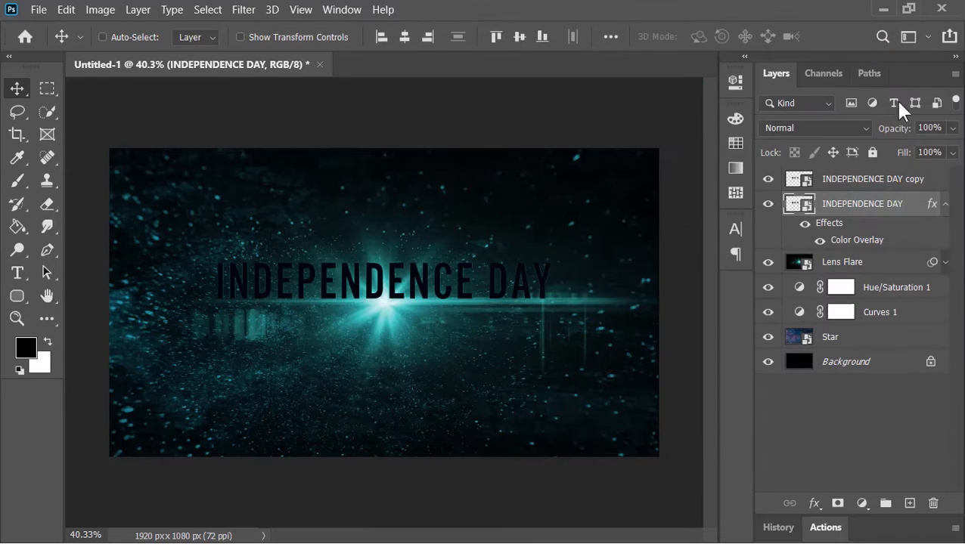
click(945, 205)
scroll(502, 296, up, 9)
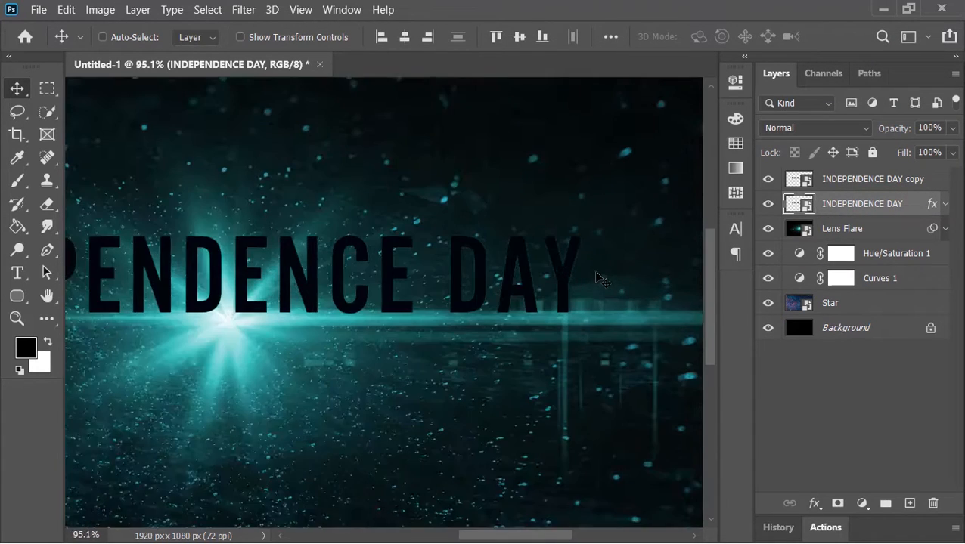
Narrow the cyan INDEPENDENCE DAY layer about its center to about 98.88% width so a cyan edge shows around the black title.
scroll(597, 278, up, 5)
key(ctrl+t)
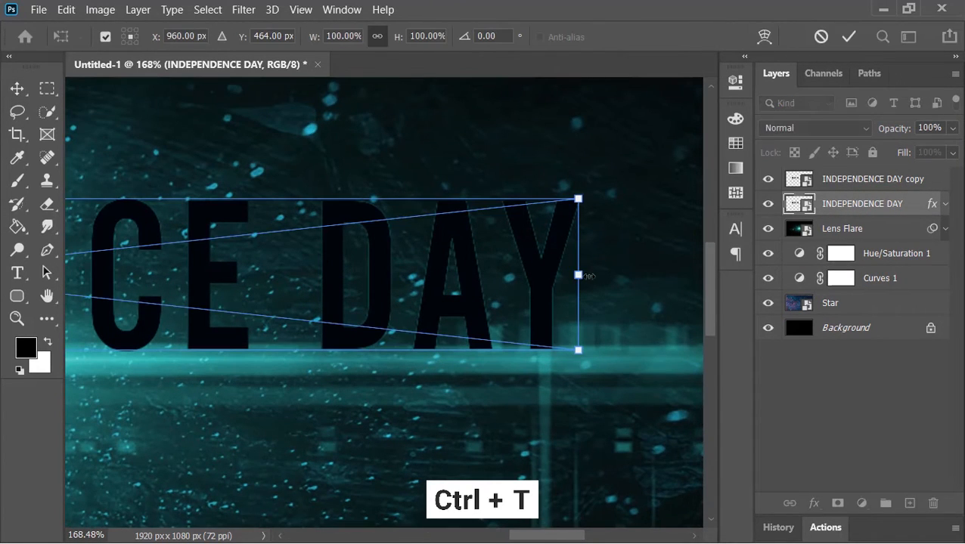
drag(579, 275, 573, 277)
scroll(572, 276, up, 4)
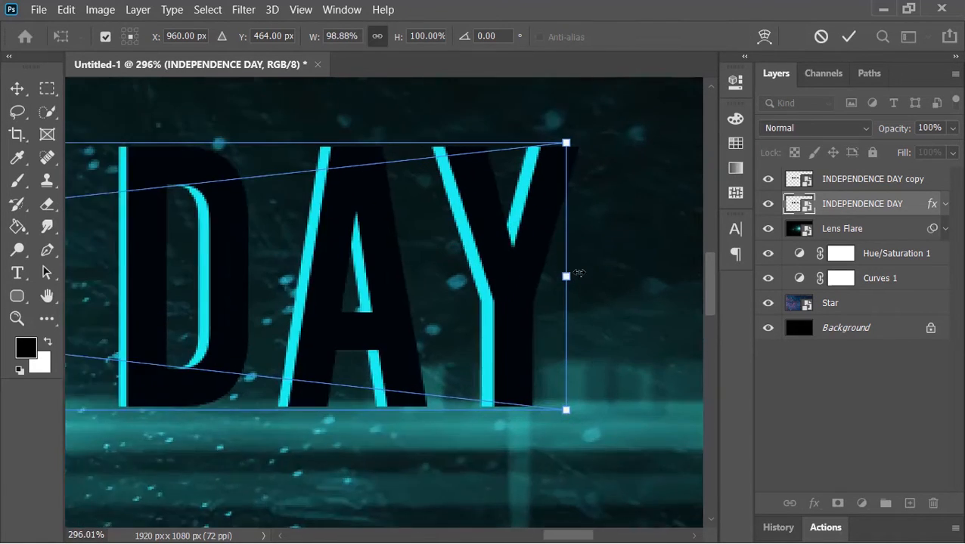
click(847, 36)
key(ctrl+0)
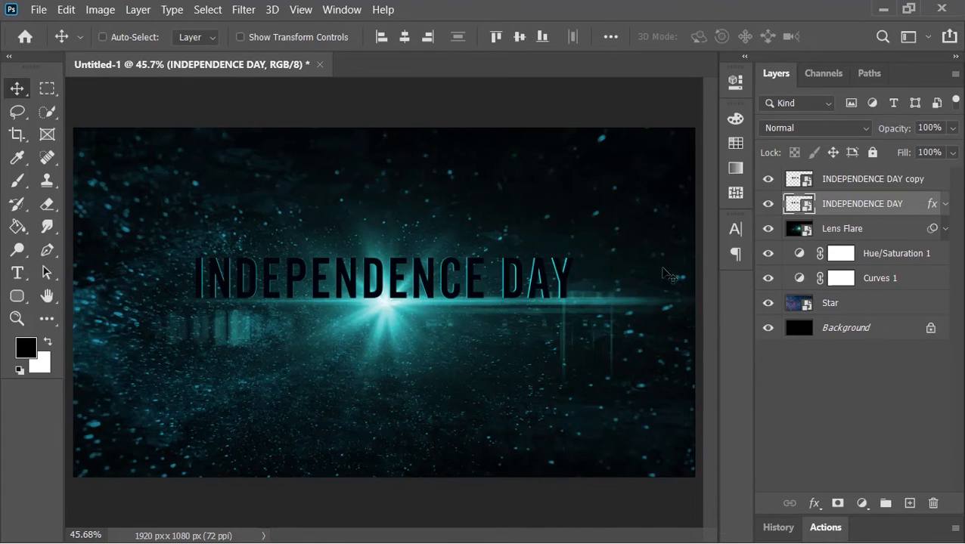
Group the two INDEPENDENCE DAY layers and name the group Main Title.
shift+click(841, 180)
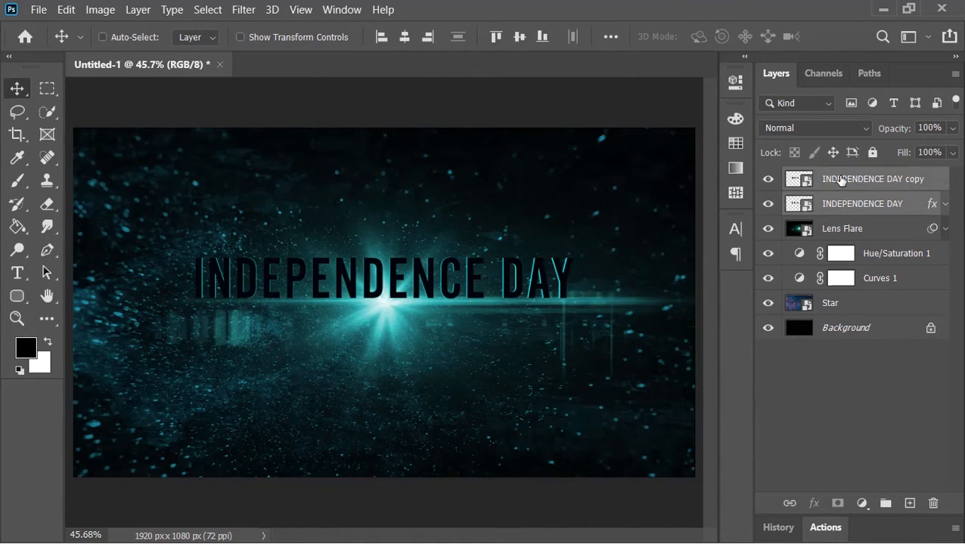
key(ctrl+g)
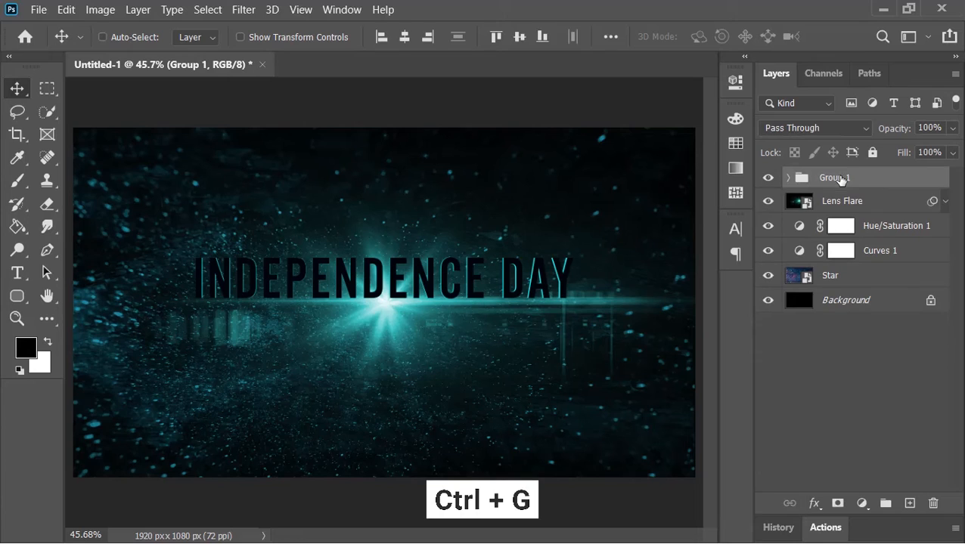
double_click(839, 178)
text(Main Ti)
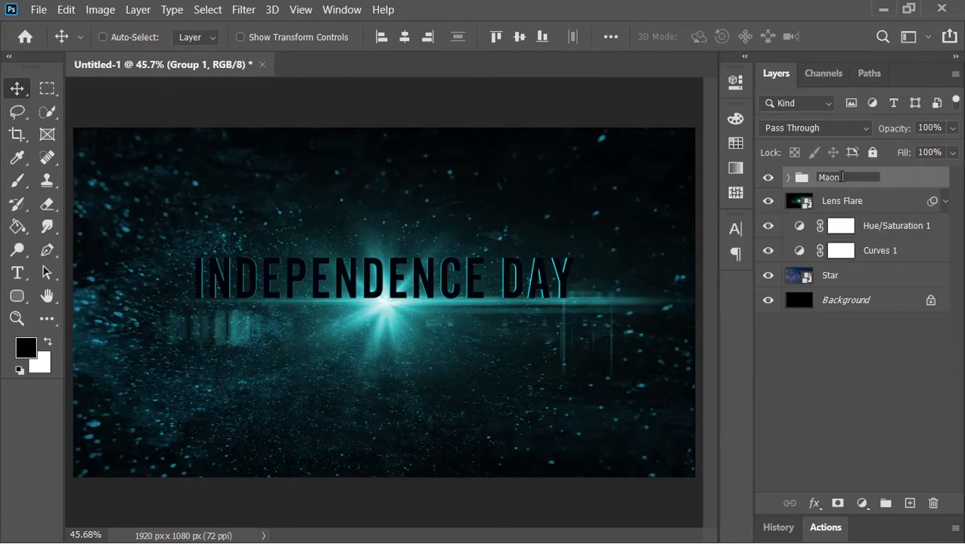
text(tle)
key(Return)
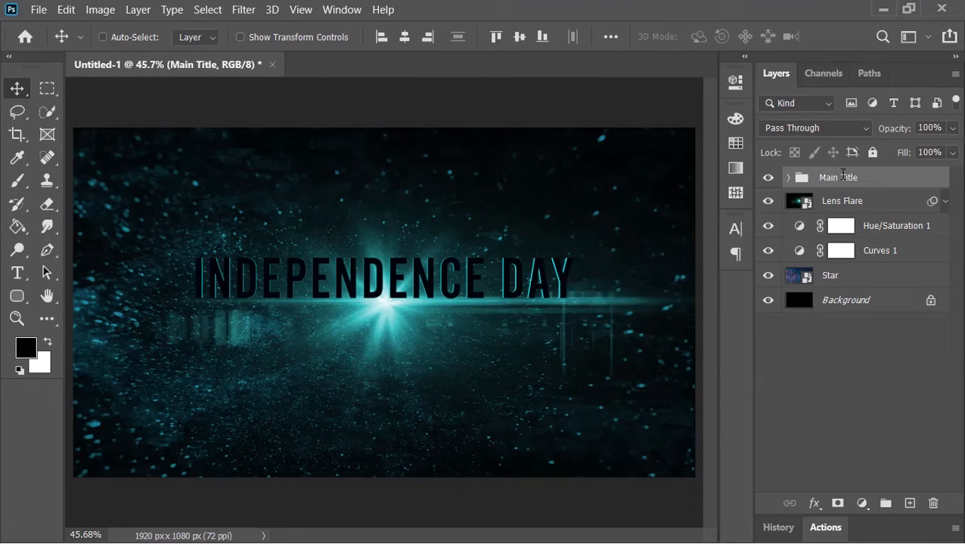
Add the black subtitle RESURGENCE in AlternateGotNo2D Regular at 45 pt beneath the main title.
click(18, 275)
key(BackSpace)
key(BackSpace)
key(BackSpace)
key(BackSpace)
key(BackSpace)
key(BackSpace)
key(BackSpace)
key(BackSpace)
key(BackSpace)
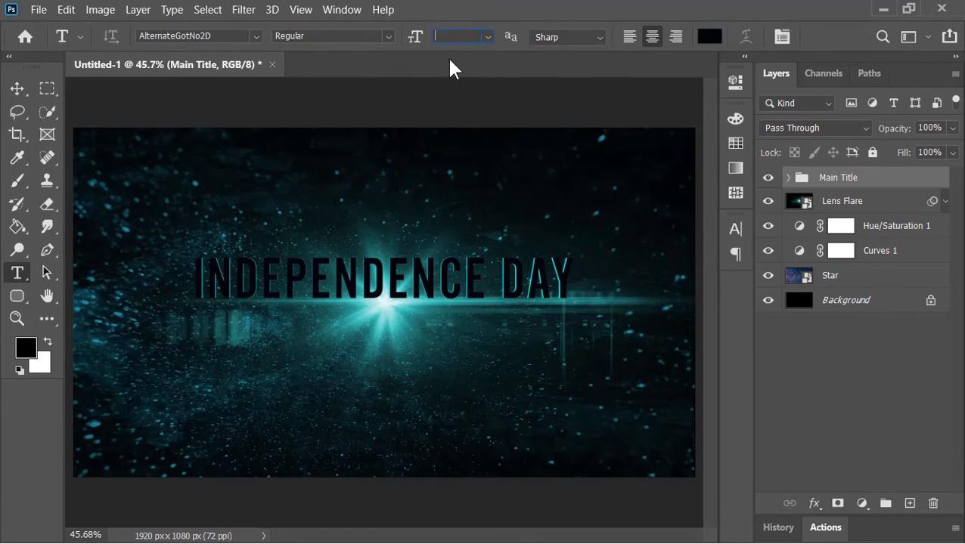
click(307, 330)
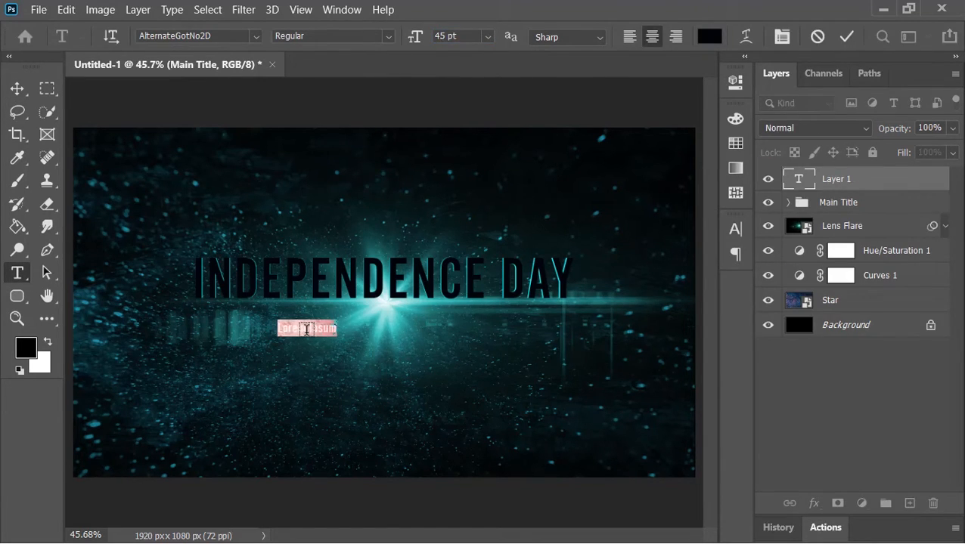
key(BackSpace)
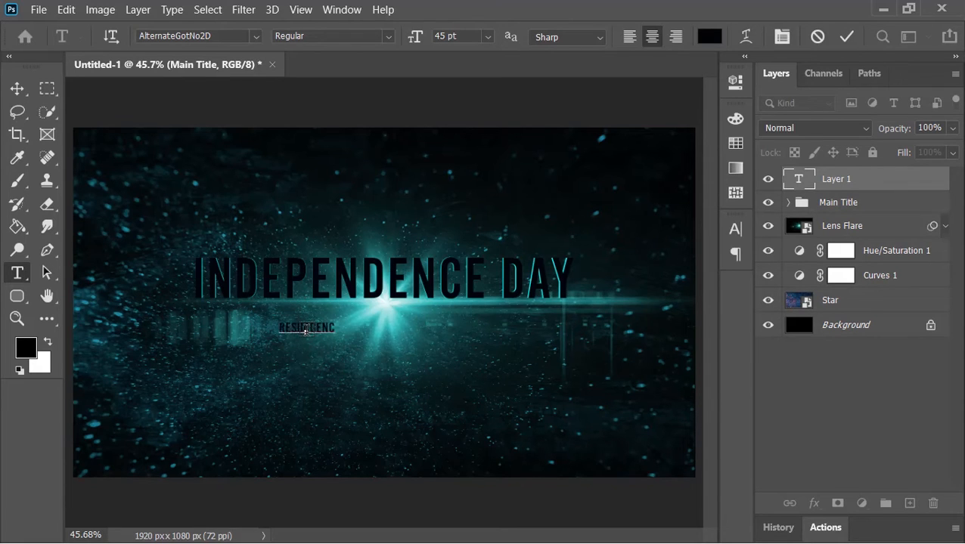
Set the RESURGENCE text's tracking to 1200 and center it just below the flare's horizontal streak.
drag(332, 327, 272, 341)
key(ctrl+t)
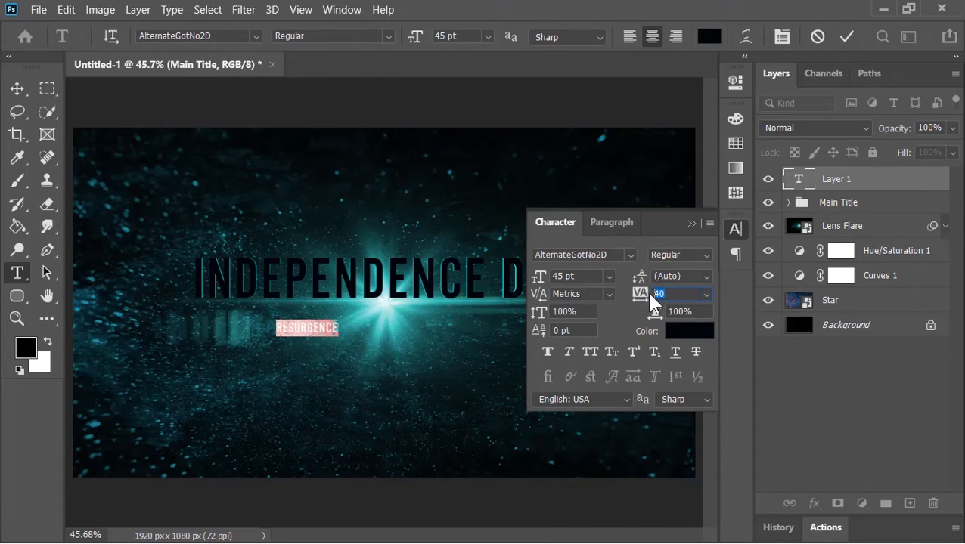
text(1200)
click(845, 180)
key(v)
drag(394, 331, 463, 323)
Convert the RESURGENCE text layer to a smart object and duplicate it.
right_click(878, 180)
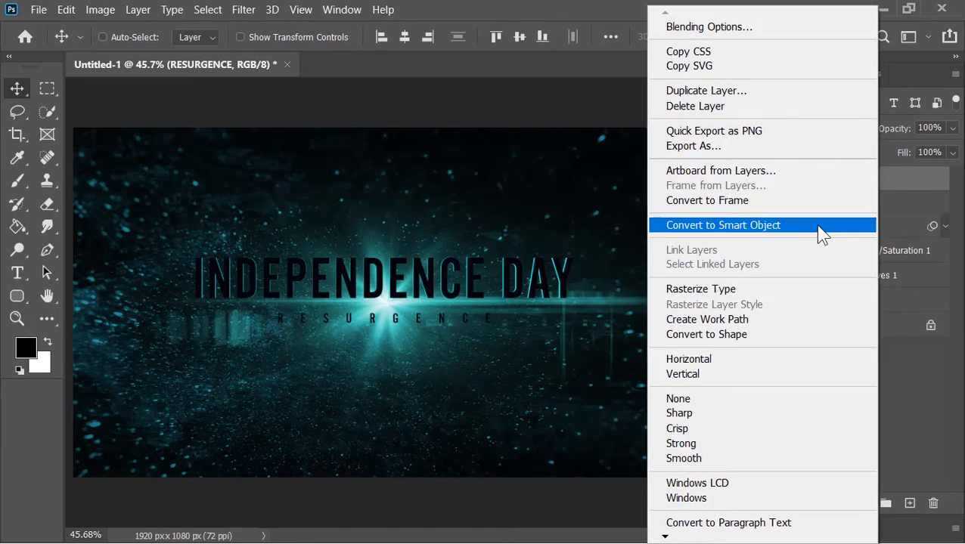
click(819, 229)
key(ctrl+j)
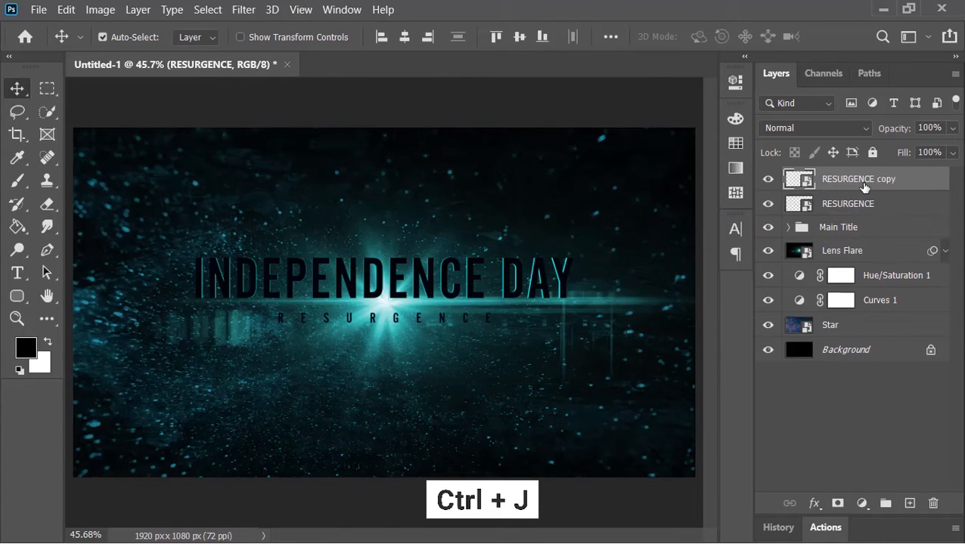
Give the RESURGENCE copy a cyan Color Overlay in Normal mode at 100% opacity and place it beneath the original RESURGENCE layer.
right_click(863, 185)
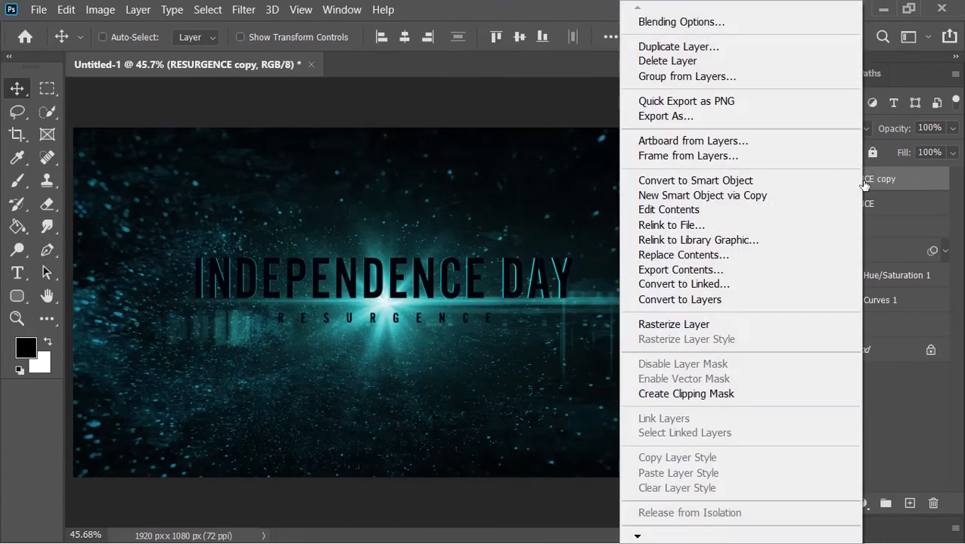
click(710, 25)
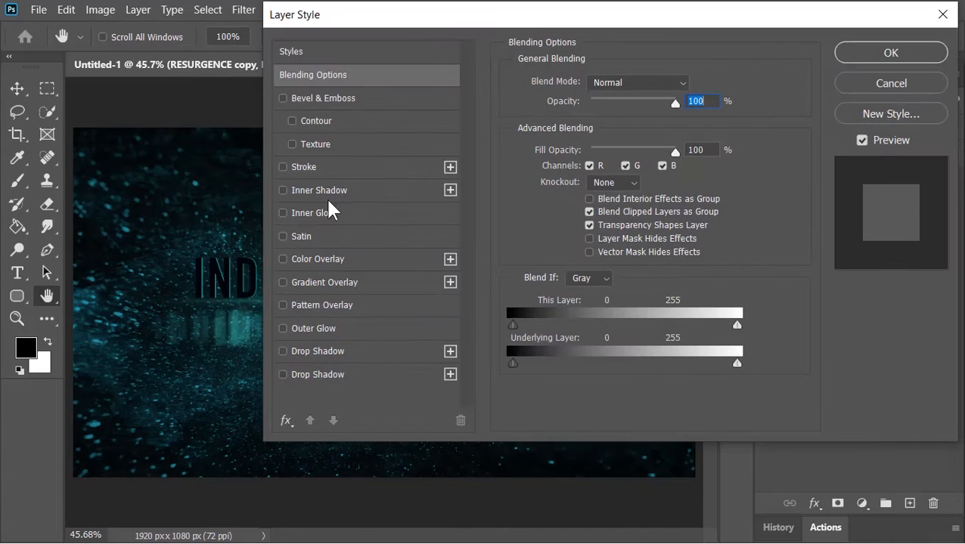
click(322, 258)
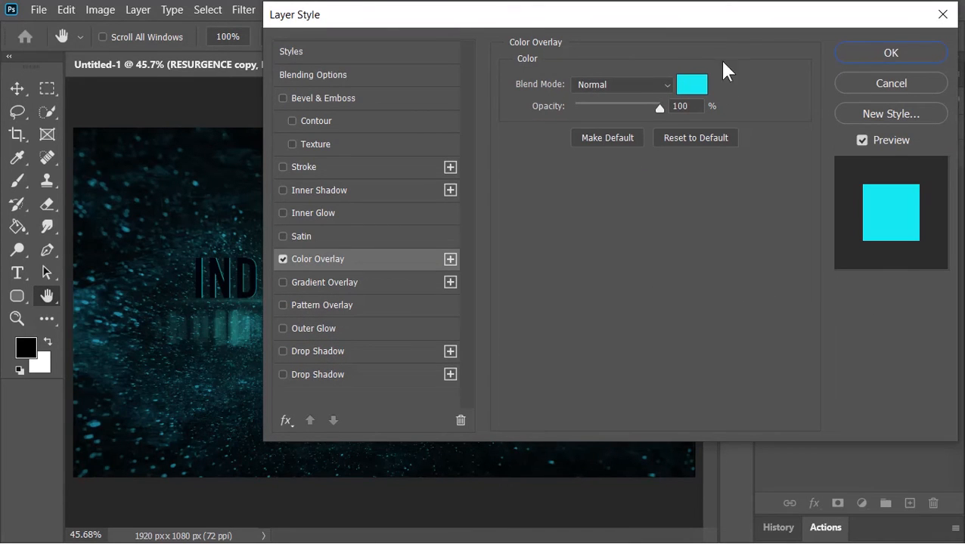
click(883, 53)
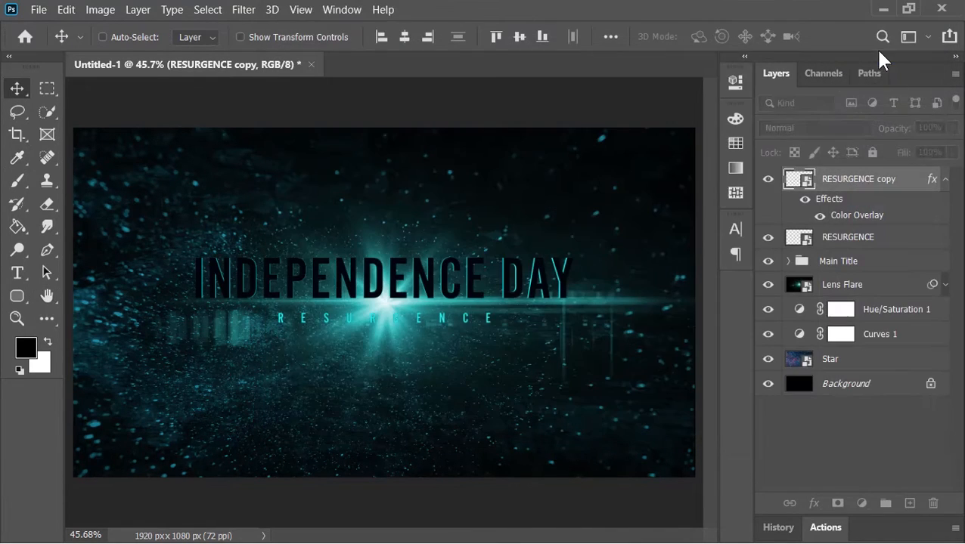
click(945, 180)
drag(878, 180, 872, 209)
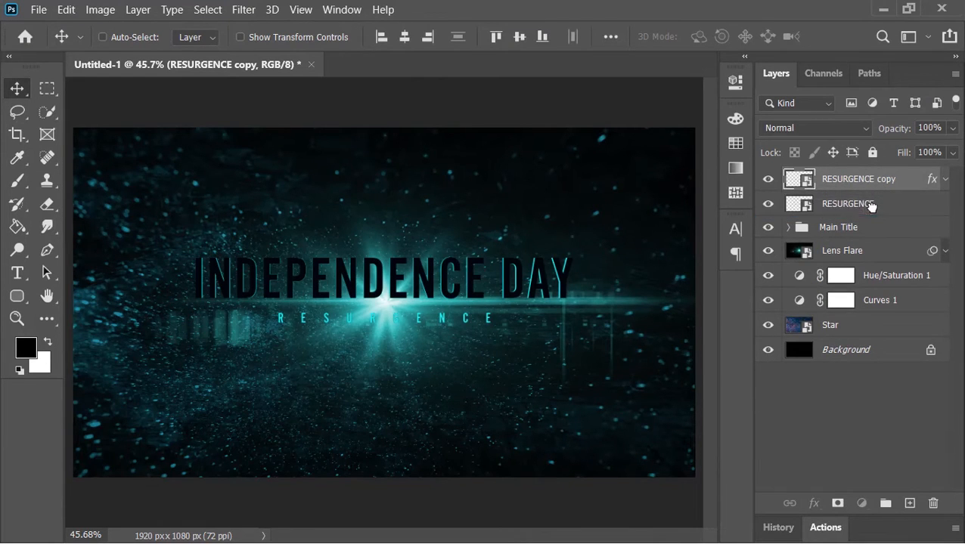
Narrow the cyan RESURGENCE copy slightly about its center so it peeks out from behind the black subtitle.
scroll(487, 333, up, 5)
scroll(487, 312, up, 5)
key(ctrl+t)
drag(492, 271, 482, 271)
key(Return)
key(ctrl+0)
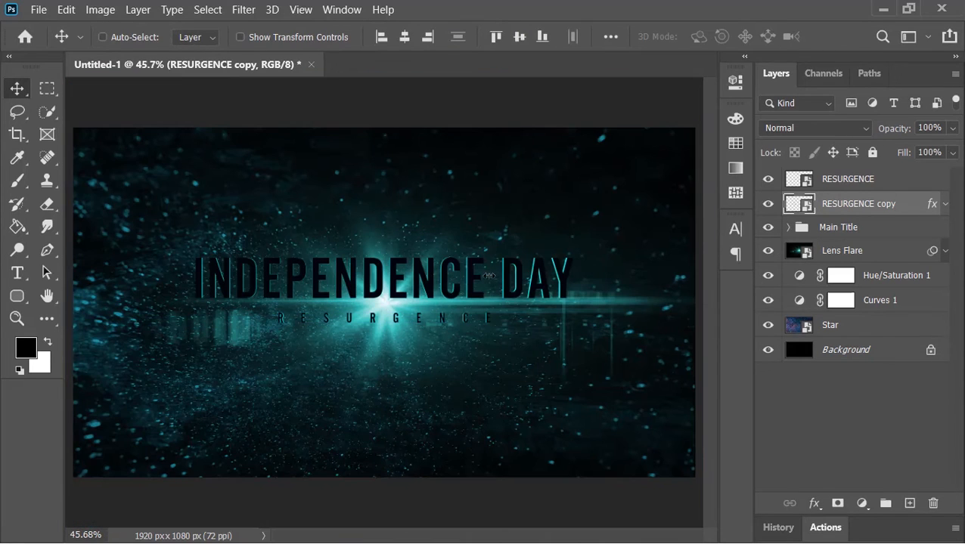
Group the two RESURGENCE layers and name the group Sub Title.
ctrl+click(885, 184)
key(ctrl+g)
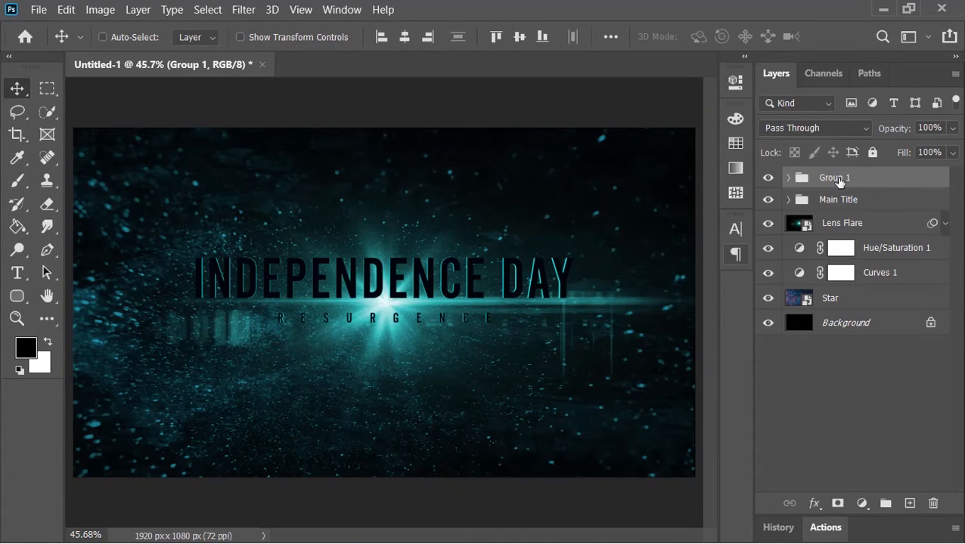
double_click(835, 178)
text(Sub )
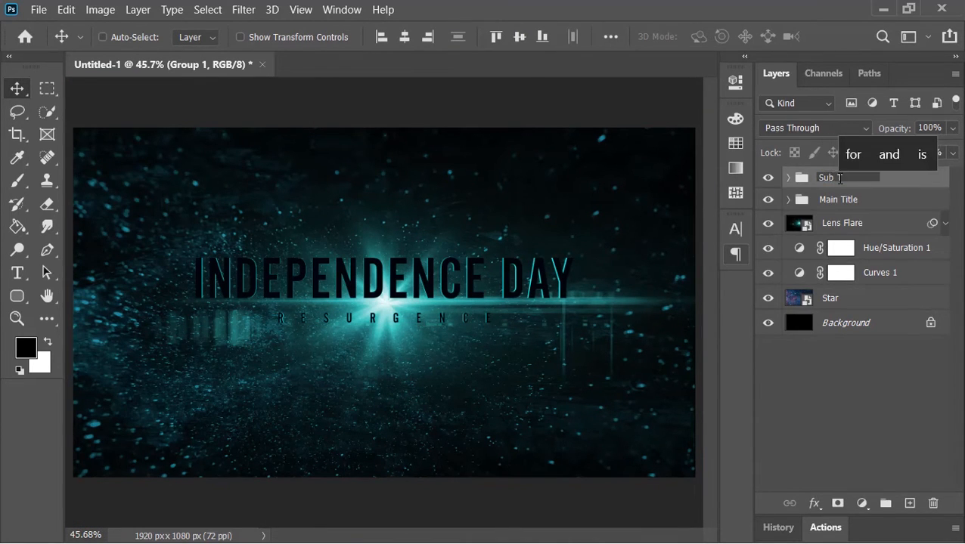
text(Title)
key(Return)
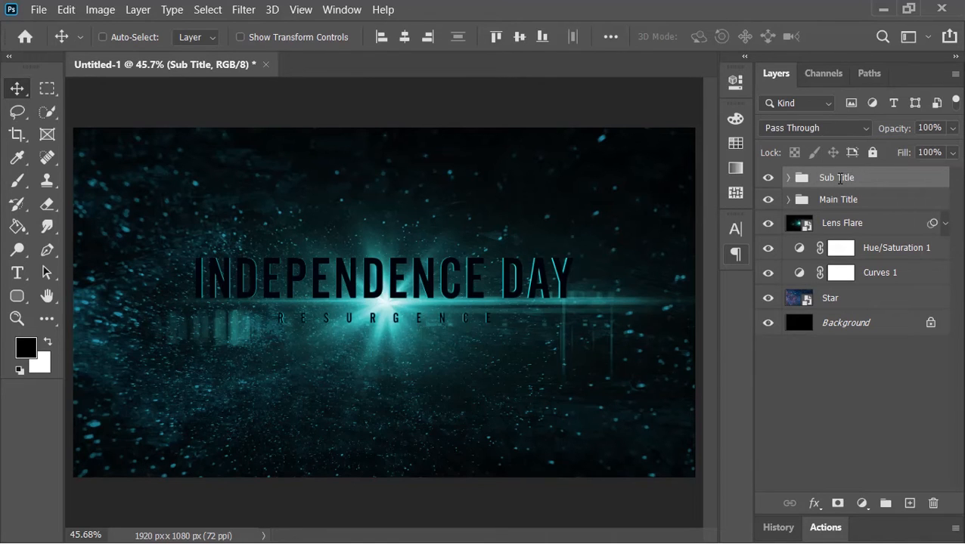
On a new top layer, fill a black bar across the canvas's upper edge and place a copy of it along the lower edge.
scroll(337, 294, down, 1)
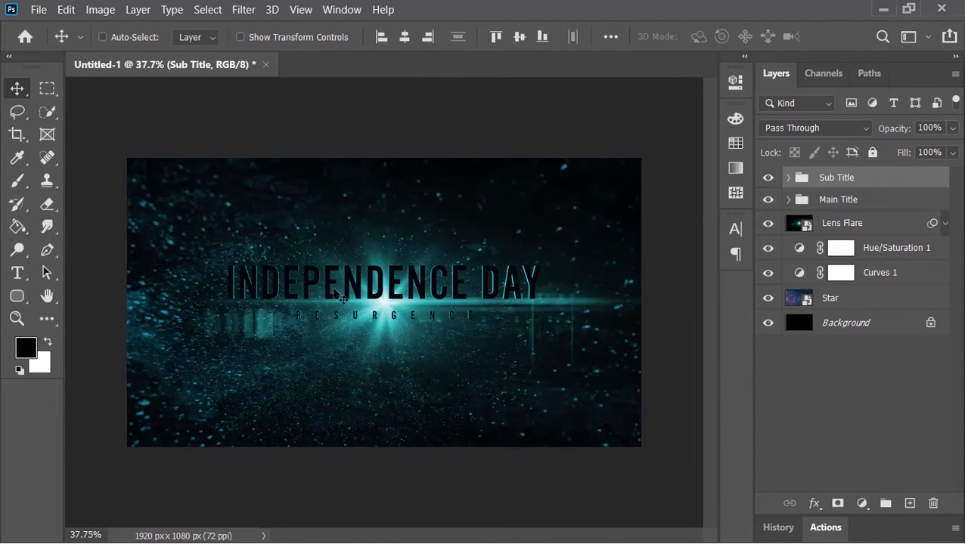
click(910, 504)
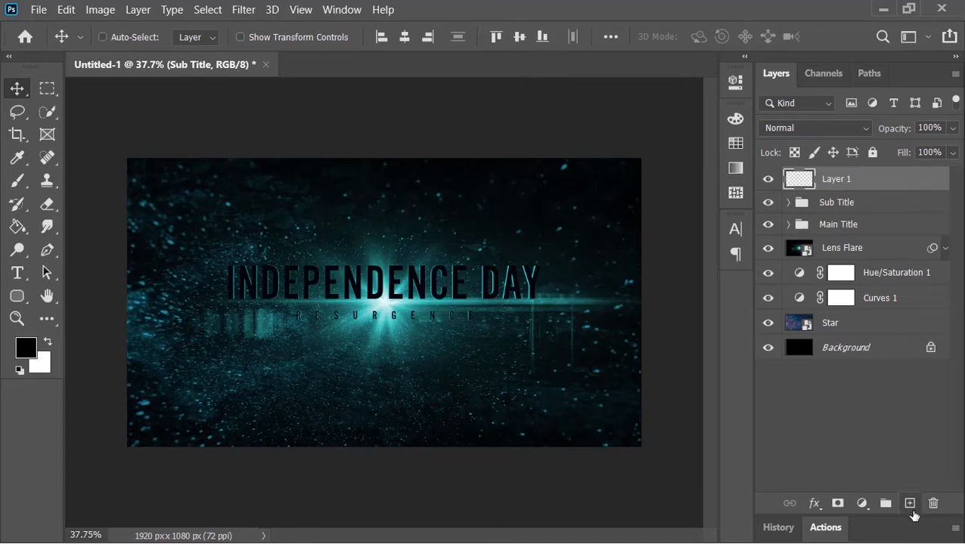
click(45, 90)
drag(127, 158, 663, 199)
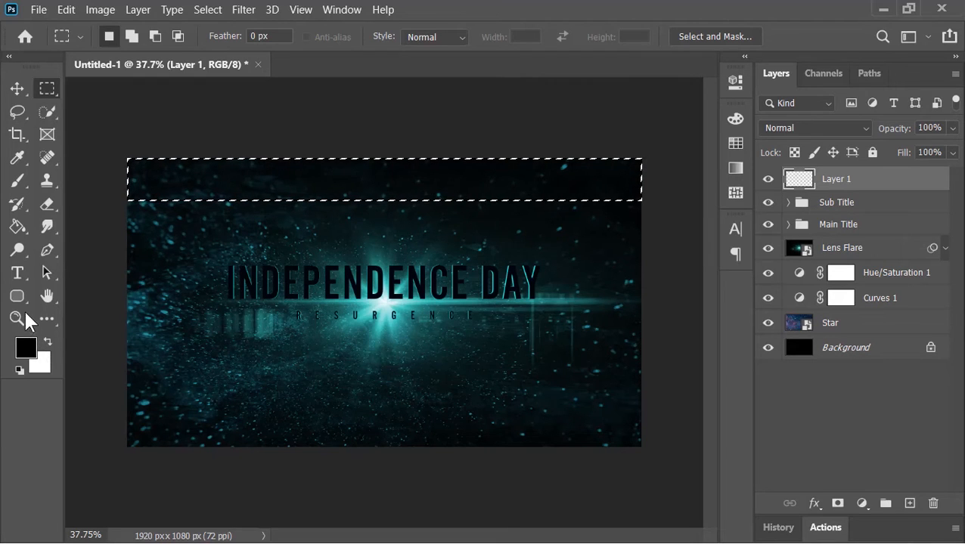
click(17, 227)
click(238, 194)
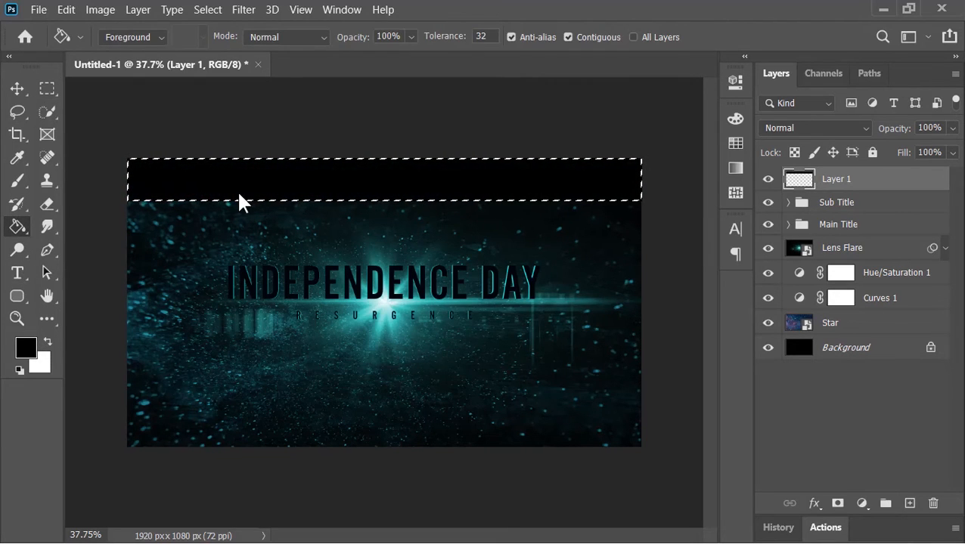
key(v)
key(ctrl+d)
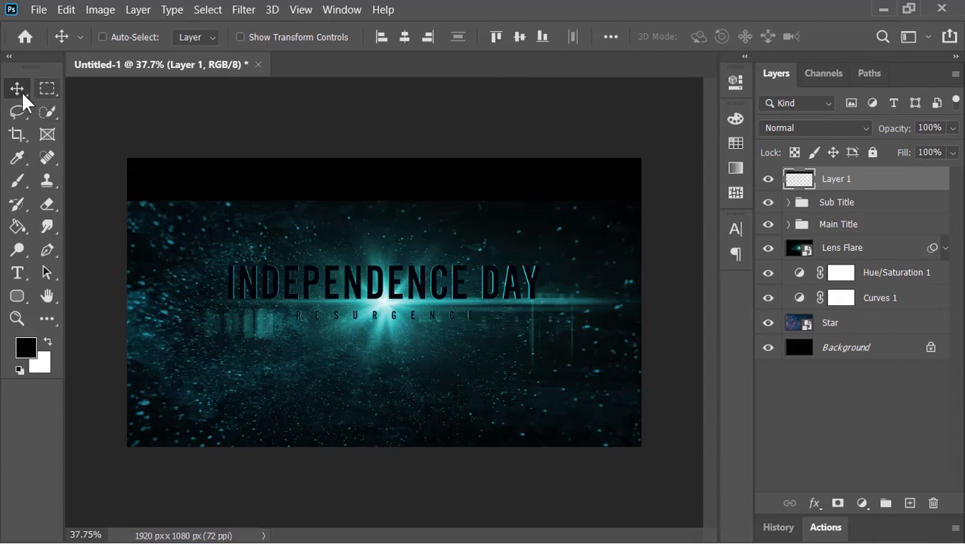
key(alt)
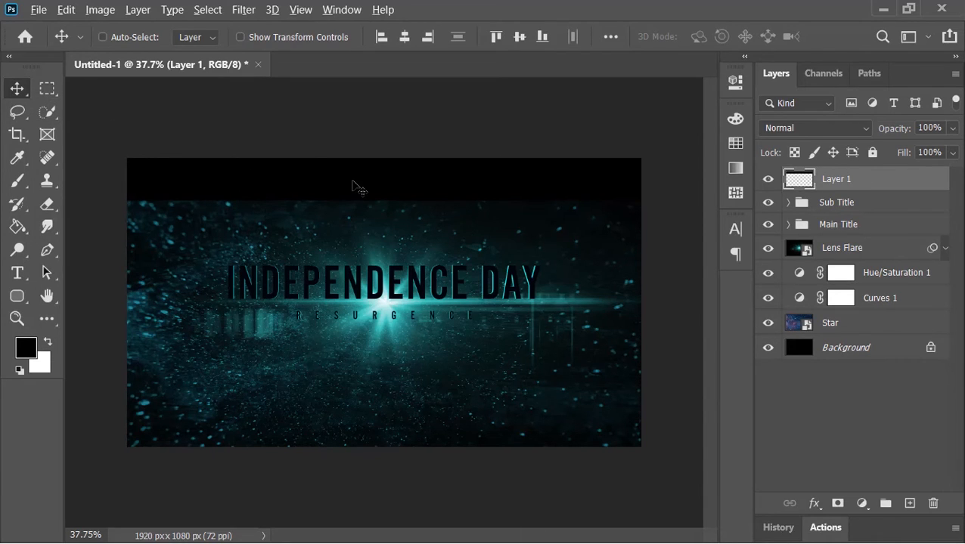
drag(352, 189, 347, 434)
Merge the two black bar layers and rename the merged layer Film Bars.
shift+click(848, 205)
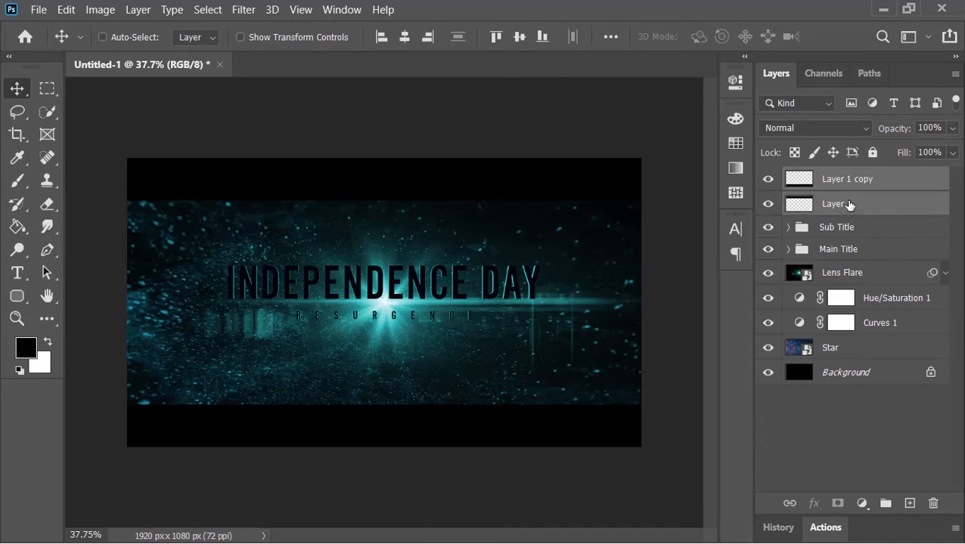
key(ctrl+e)
double_click(845, 180)
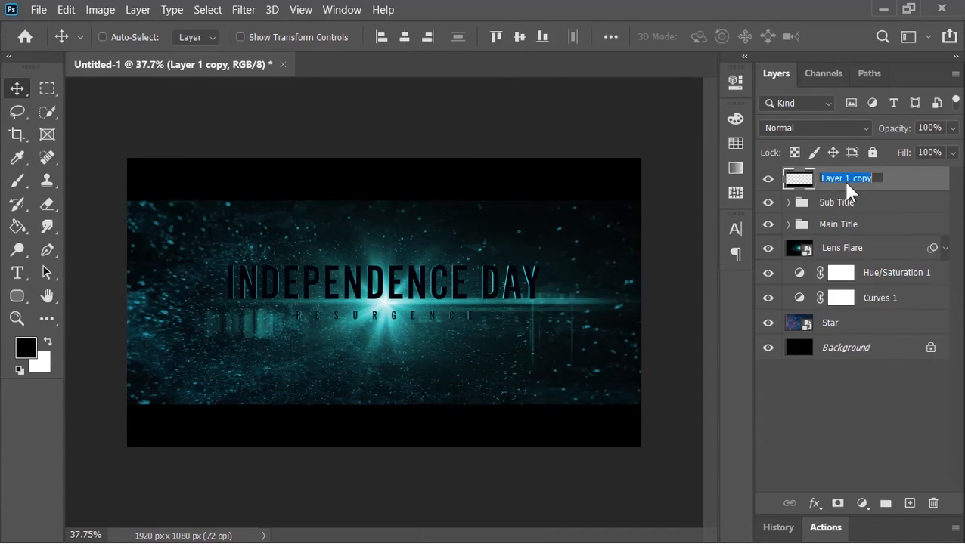
text(Film Bars)
key(Return)
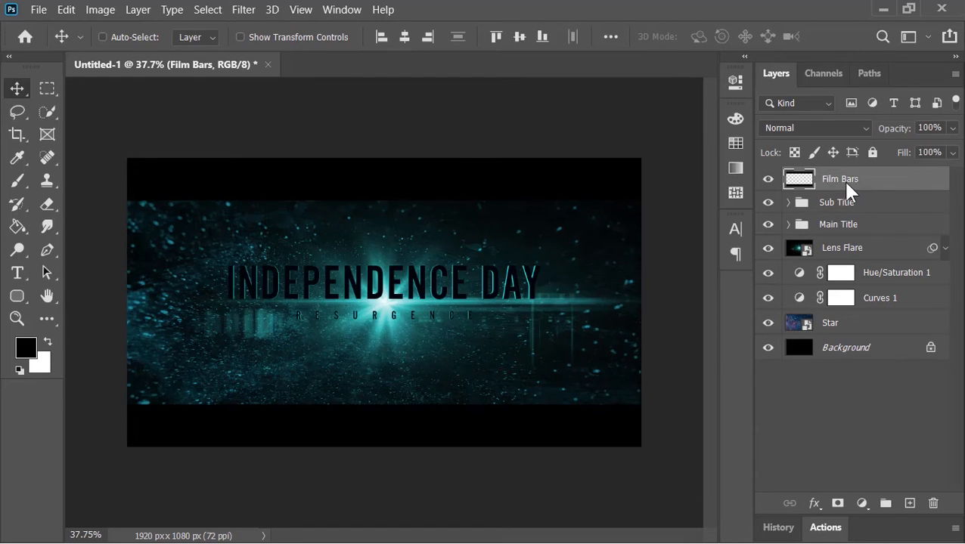
Add a Hue/Saturation adjustment above Film Bars, shifting the teal scene to blue and raising the saturation slightly.
click(863, 503)
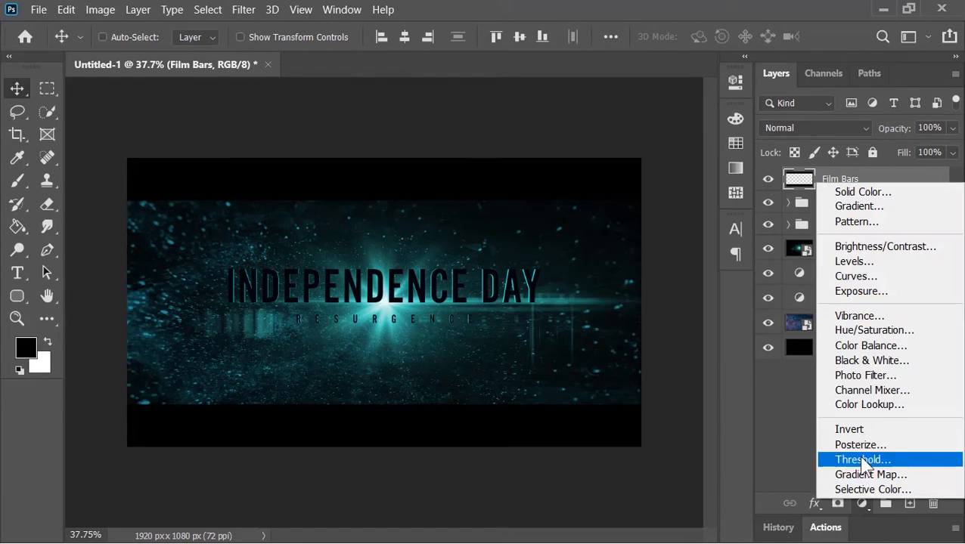
click(863, 330)
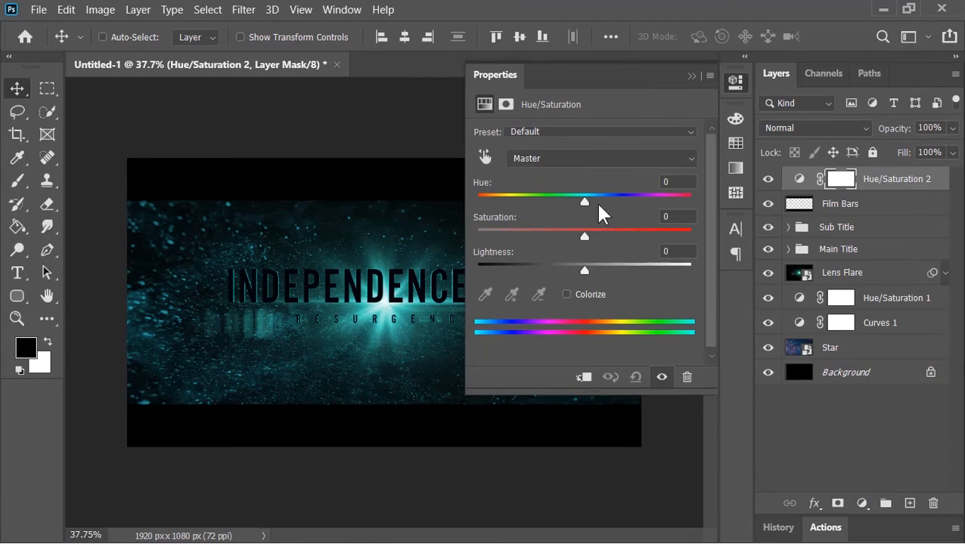
drag(586, 198, 619, 201)
drag(586, 235, 600, 234)
click(691, 77)
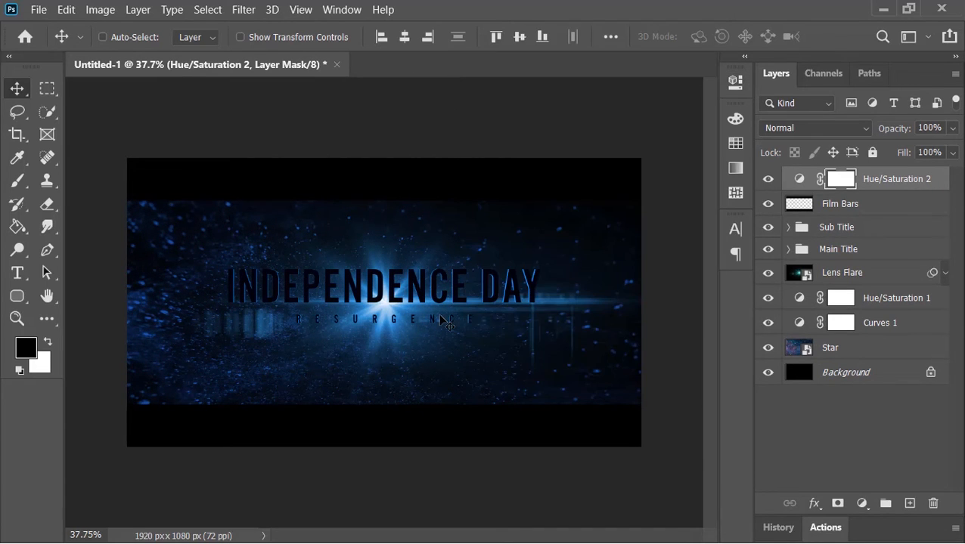
Change the main title smart object's text to YOUR MAIN TITLE, center it horizontally, and save and close its contents.
click(787, 250)
double_click(803, 272)
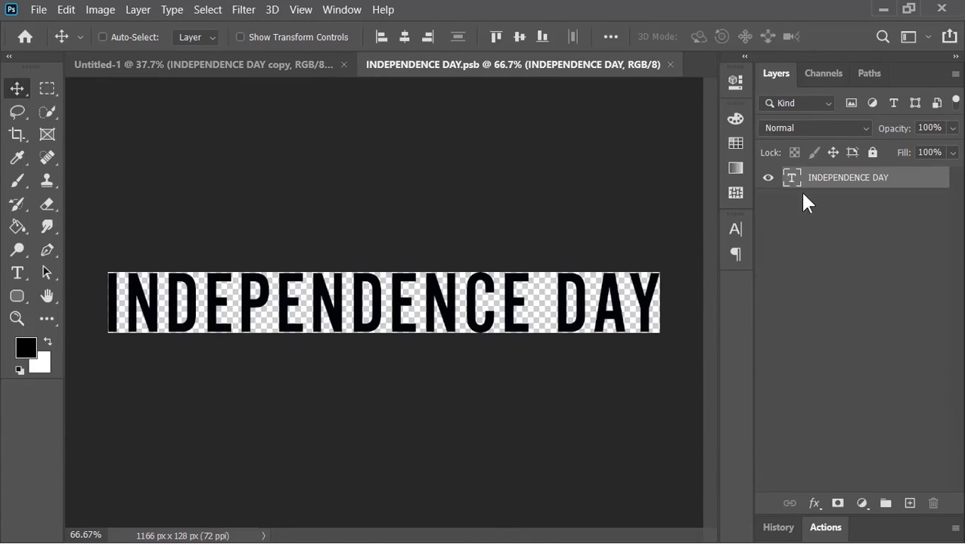
double_click(791, 178)
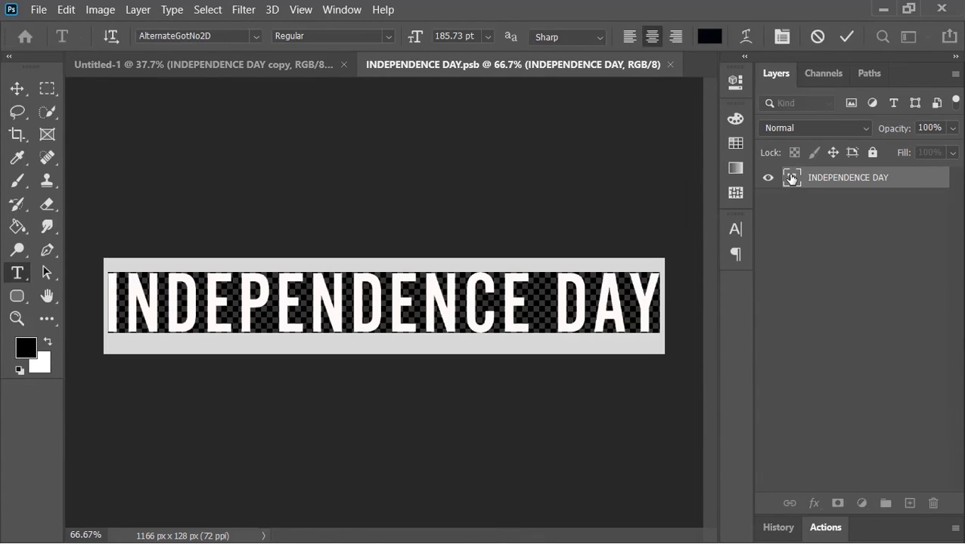
text(YOUR MAIN TITLE)
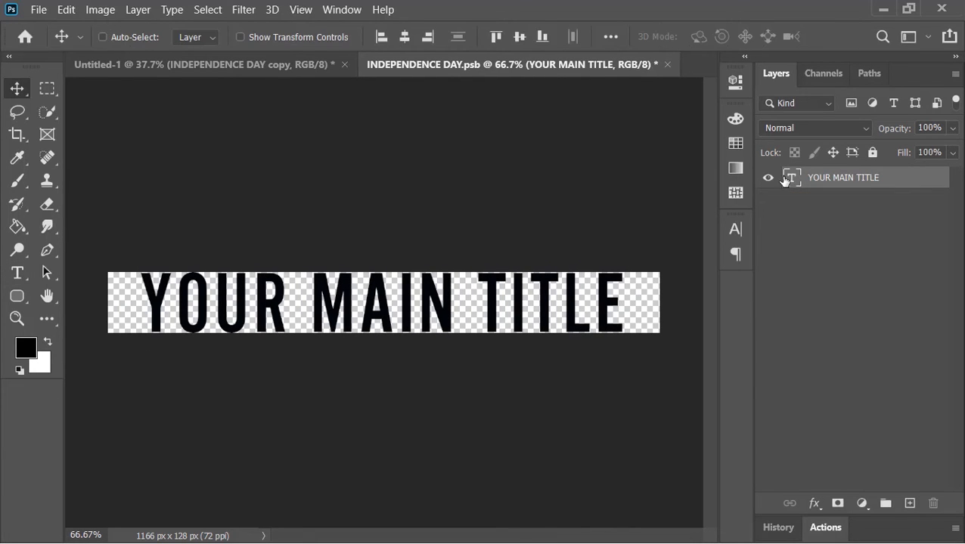
click(409, 38)
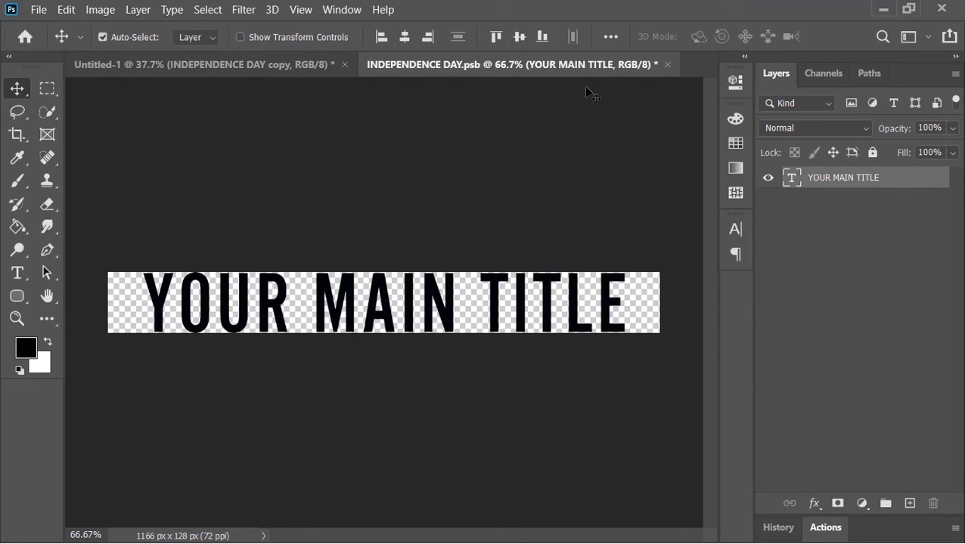
click(669, 64)
click(445, 238)
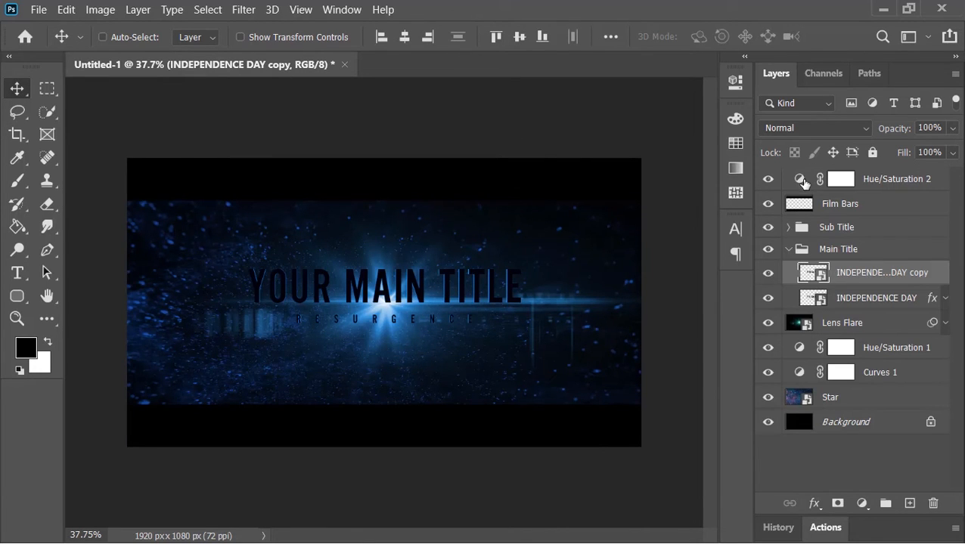
Reopen the topmost Hue/Saturation adjustment and shift its hue much further past blue.
double_click(800, 179)
drag(624, 203, 697, 207)
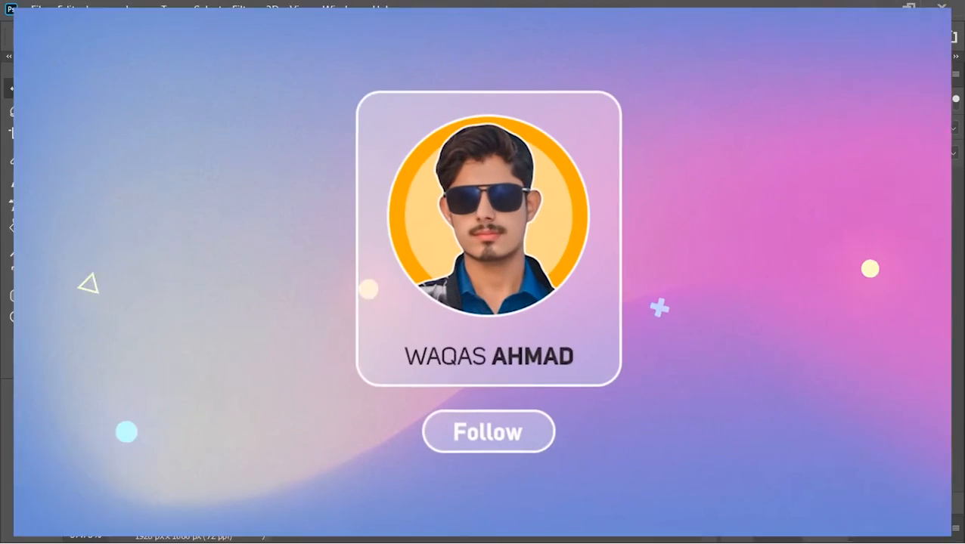